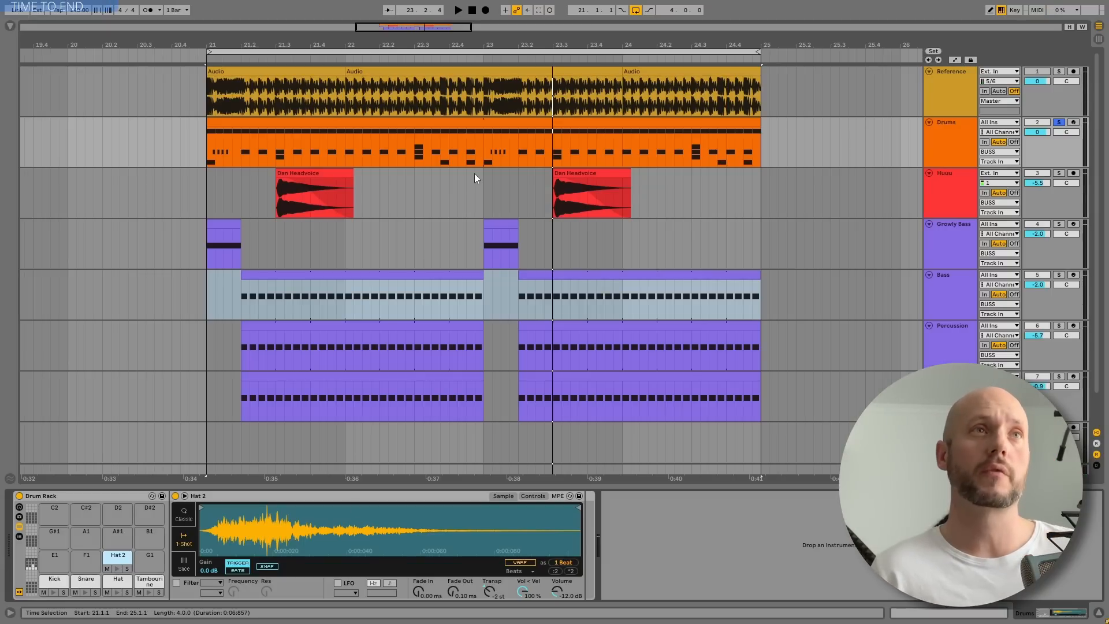
# Open the Drums clip's notes, play the loop and select all Hat 2 notes to examine their velocity ramp
pyautogui.doubleClick(345, 126)
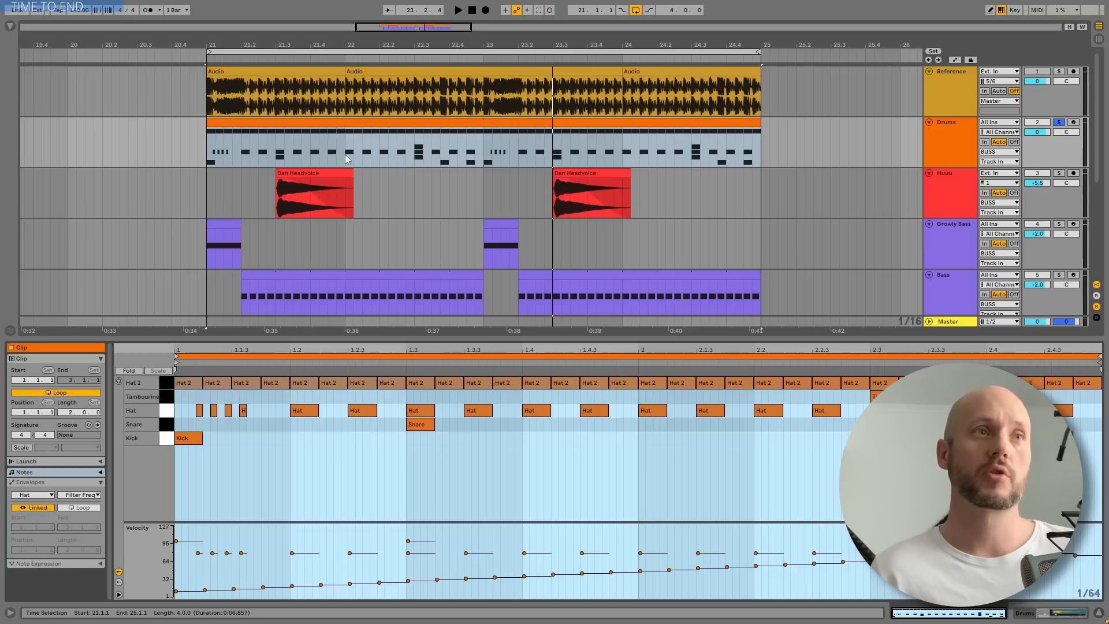
pyautogui.press('space')
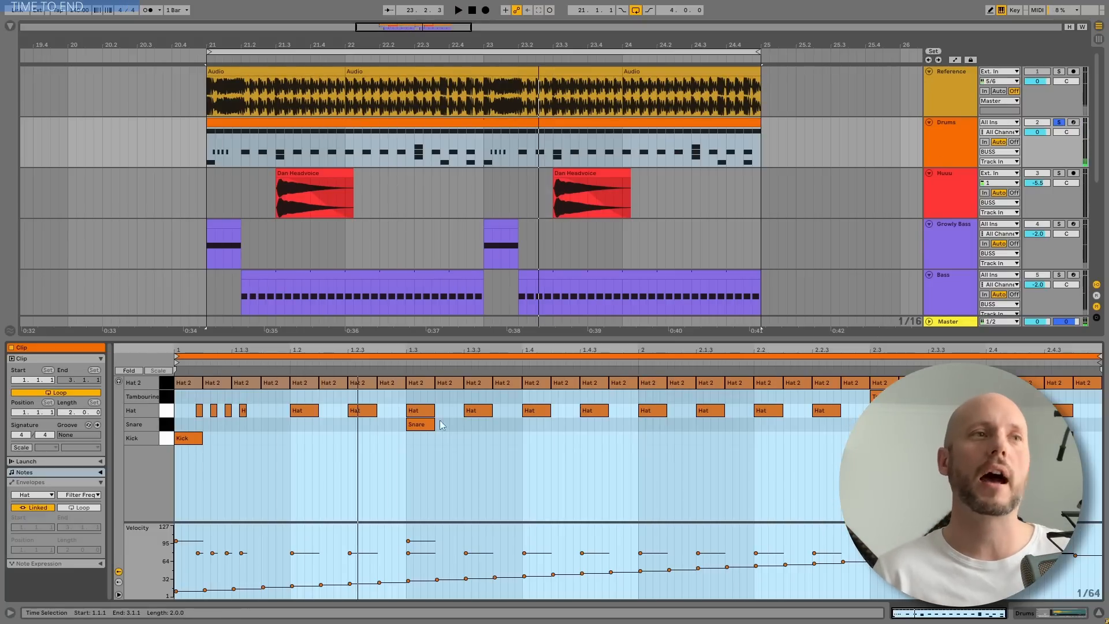
pyautogui.click(165, 387)
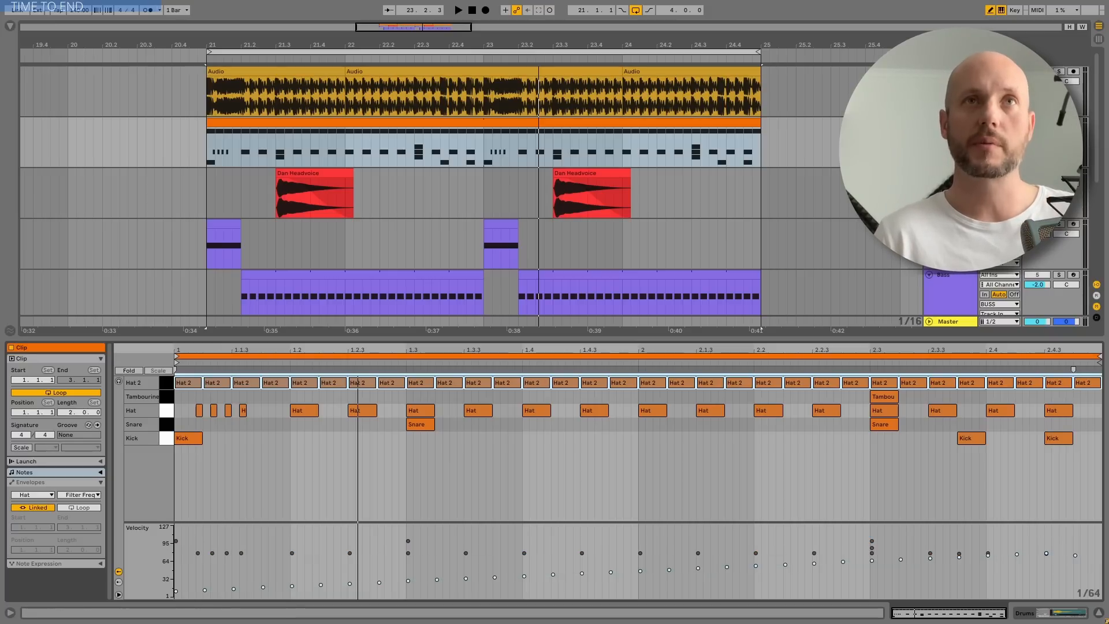
pyautogui.press('b')
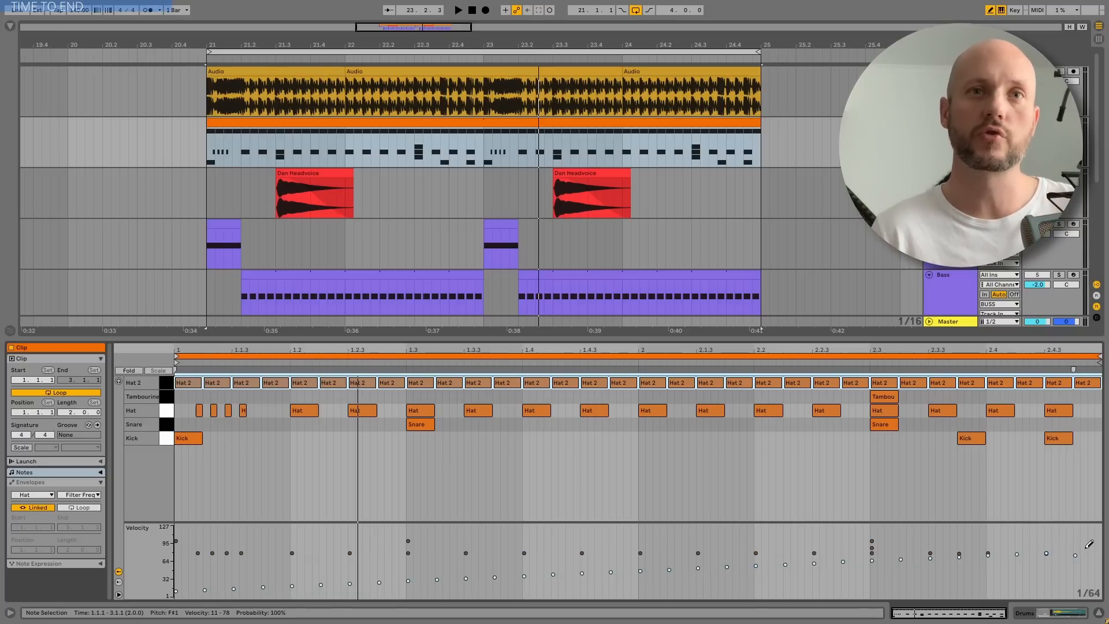
pyautogui.moveTo(1089, 544)
pyautogui.mouseDown()
pyautogui.moveTo(190, 571)
pyautogui.moveTo(181, 580)
pyautogui.mouseUp()
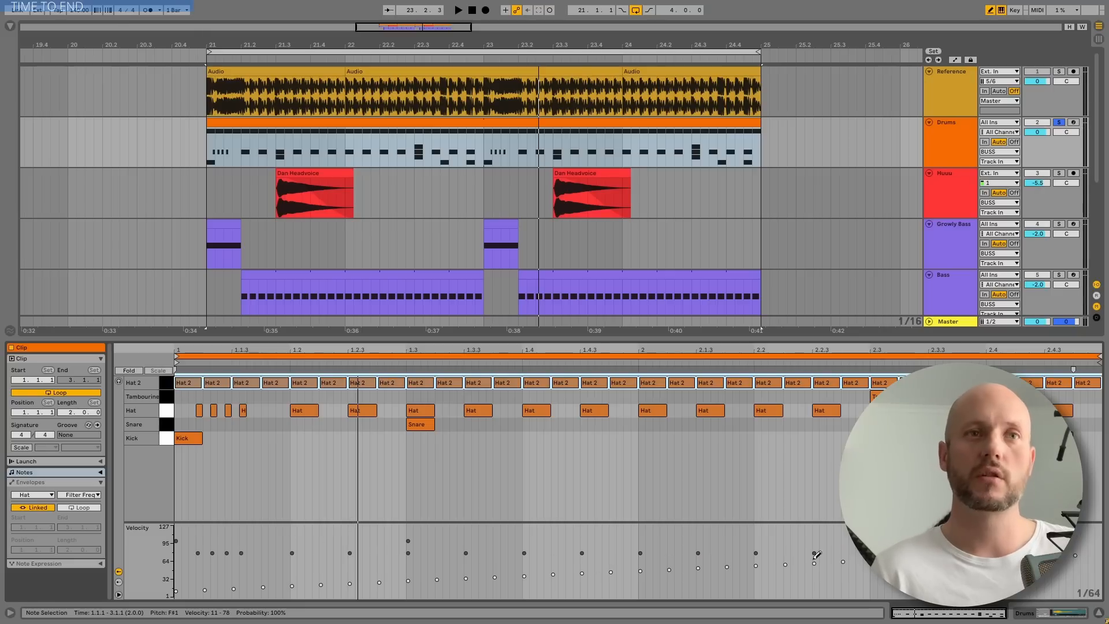
# Select the Hat pad in the Drum Rack and play the opening hat notes of the Drums clip
pyautogui.hotkey('shift', 'Tab')
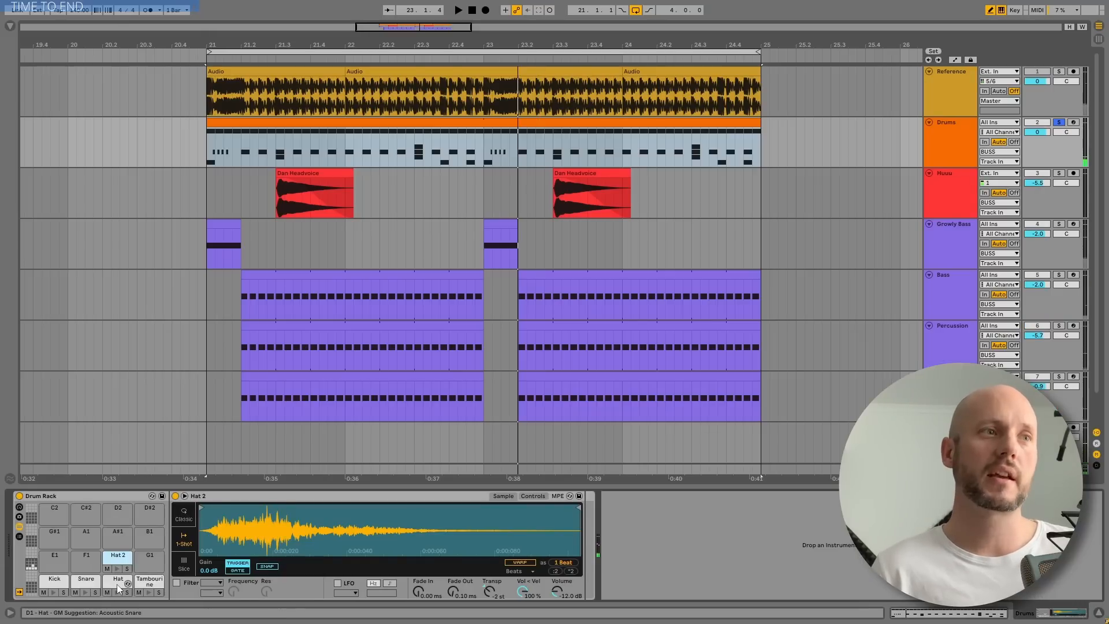
pyautogui.click(120, 588)
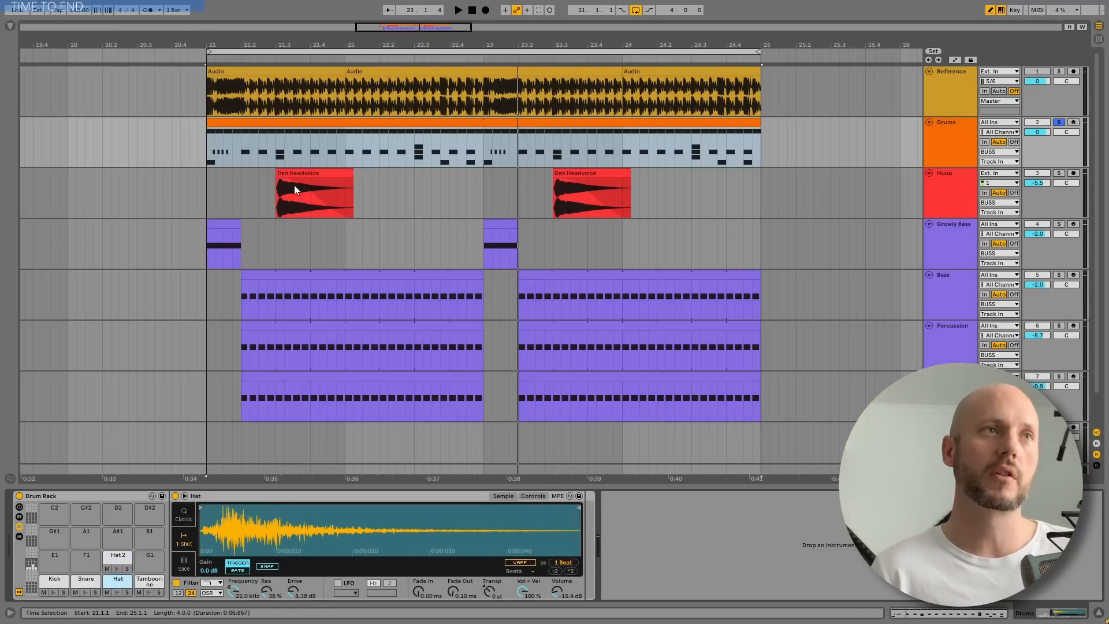
pyautogui.click(259, 146)
pyautogui.press('z')
pyautogui.press('space')
pyautogui.press('space')
pyautogui.press('space')
pyautogui.press('space')
pyautogui.press('space')
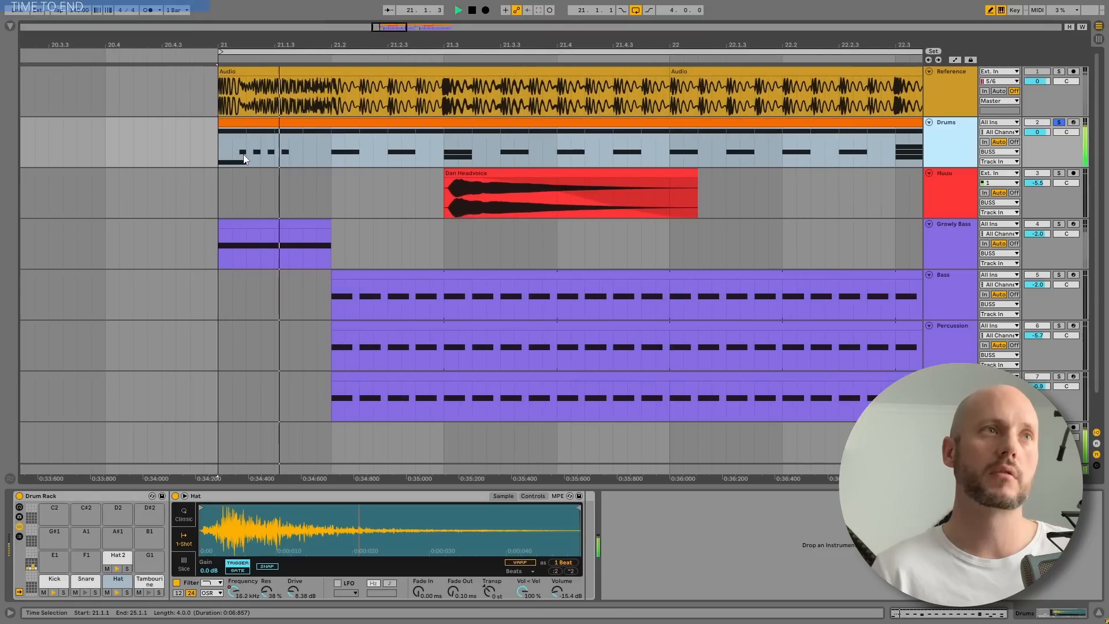
# Compare the opening hats by playing them with the Hat sample's filter switched off and on again
pyautogui.click(176, 584)
pyautogui.press('space')
pyautogui.press('space')
pyautogui.press('space')
pyautogui.press('space')
pyautogui.press('space')
pyautogui.press('space')
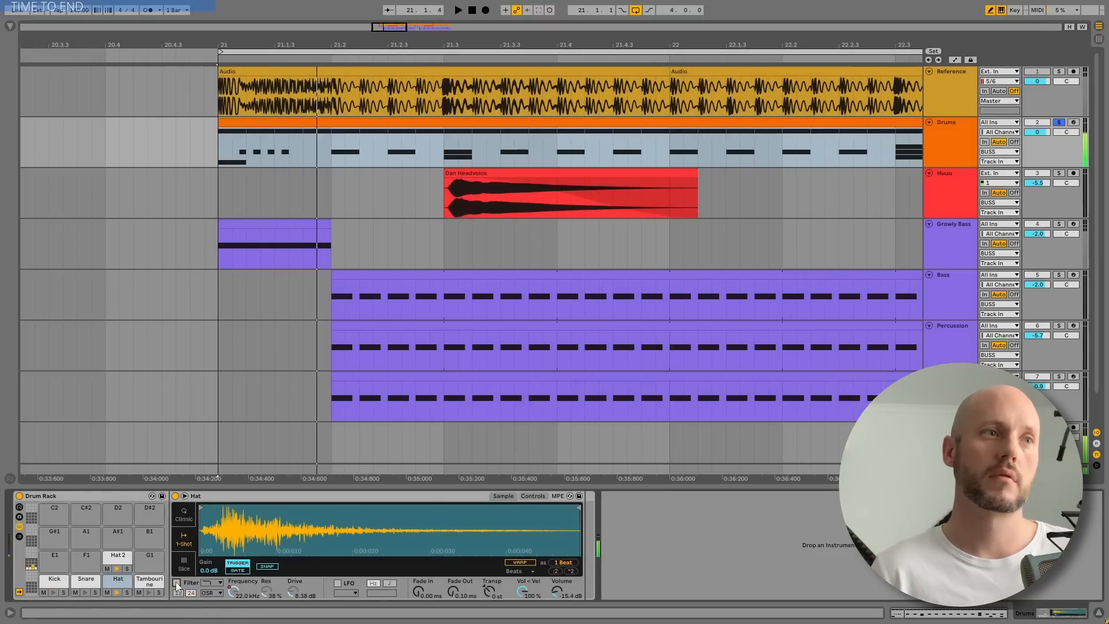
pyautogui.click(176, 582)
pyautogui.press('space')
pyautogui.press('space')
pyautogui.press('space')
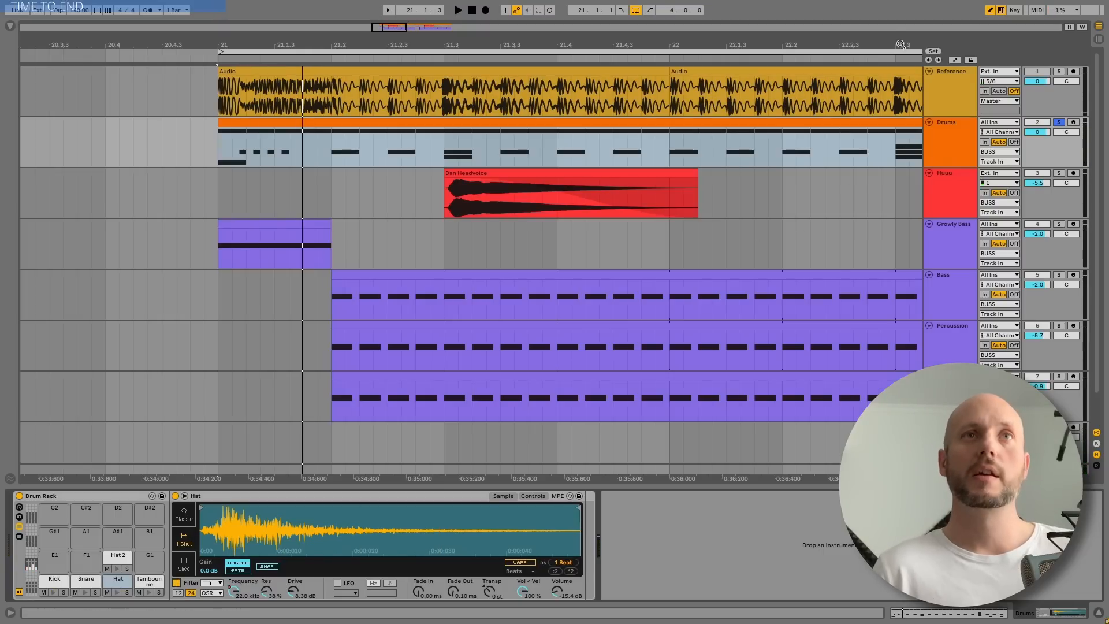
# Solo the Huuu track and play its first vocal clip
pyautogui.moveTo(900, 45); pyautogui.dragTo(646, 29)
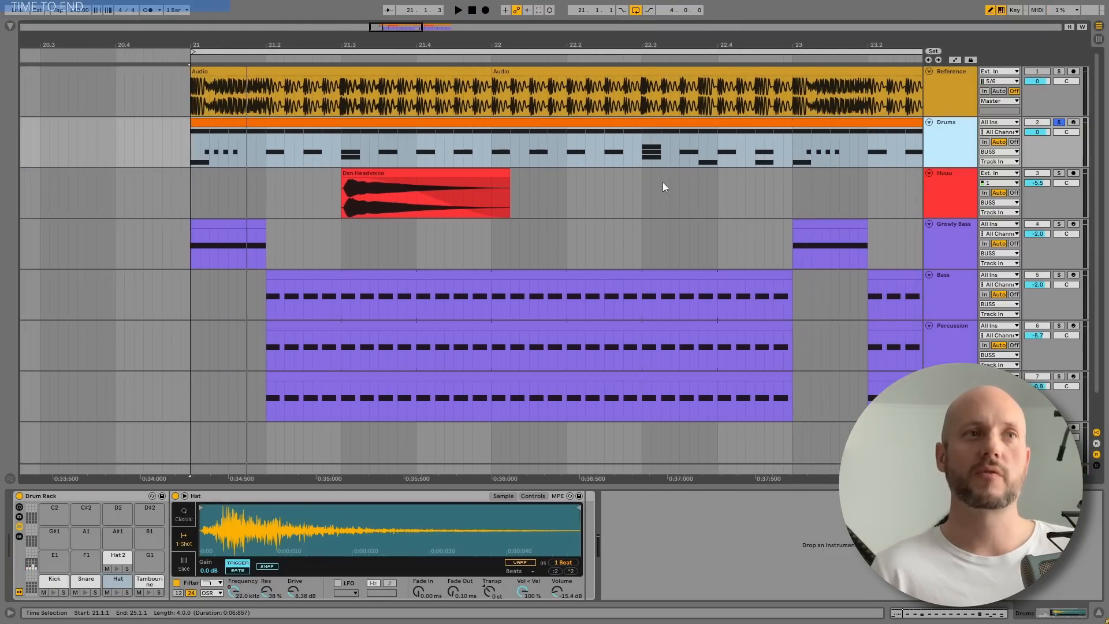
pyautogui.click(1014, 197)
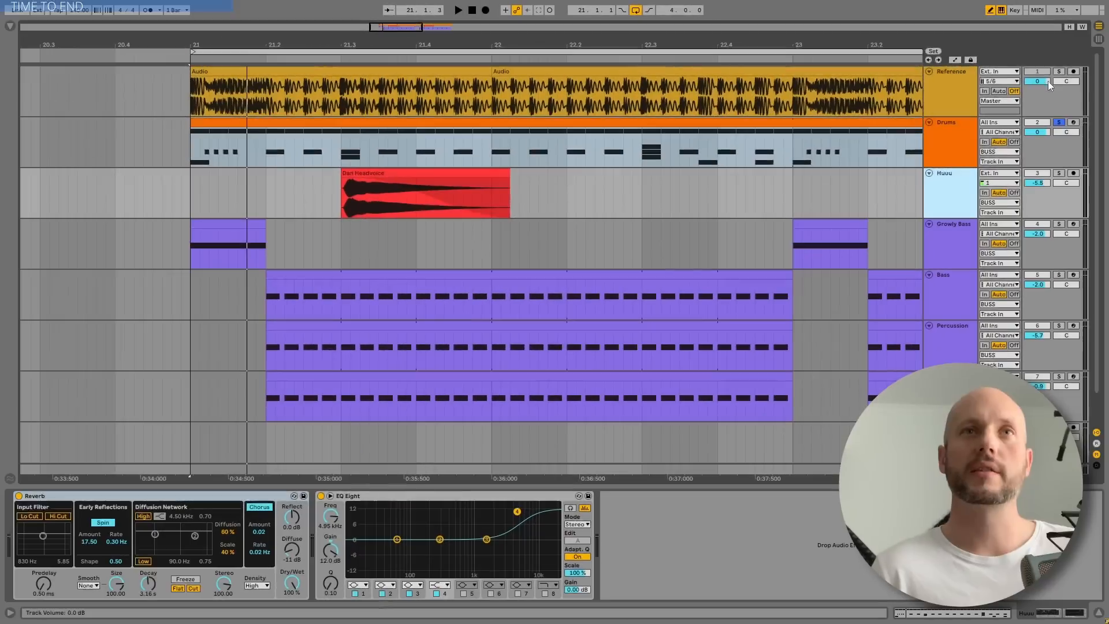
pyautogui.click(1059, 173)
pyautogui.click(446, 173)
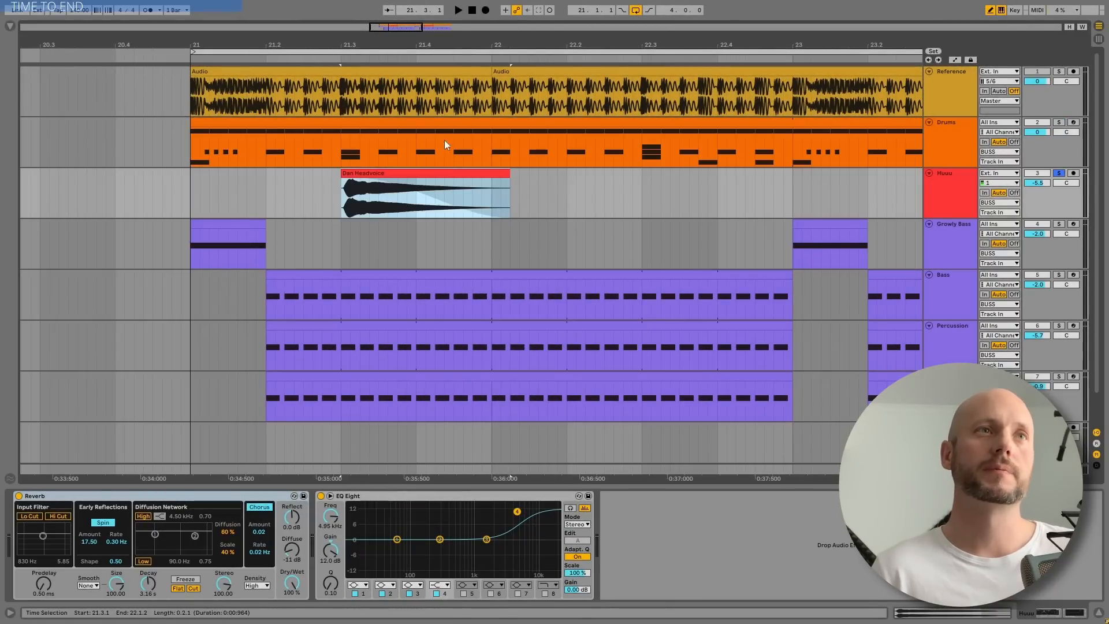
pyautogui.press('space')
# Reveal the first Huuu clip's source sample in the browser and preview it
pyautogui.moveTo(477, 46); pyautogui.dragTo(308, 39)
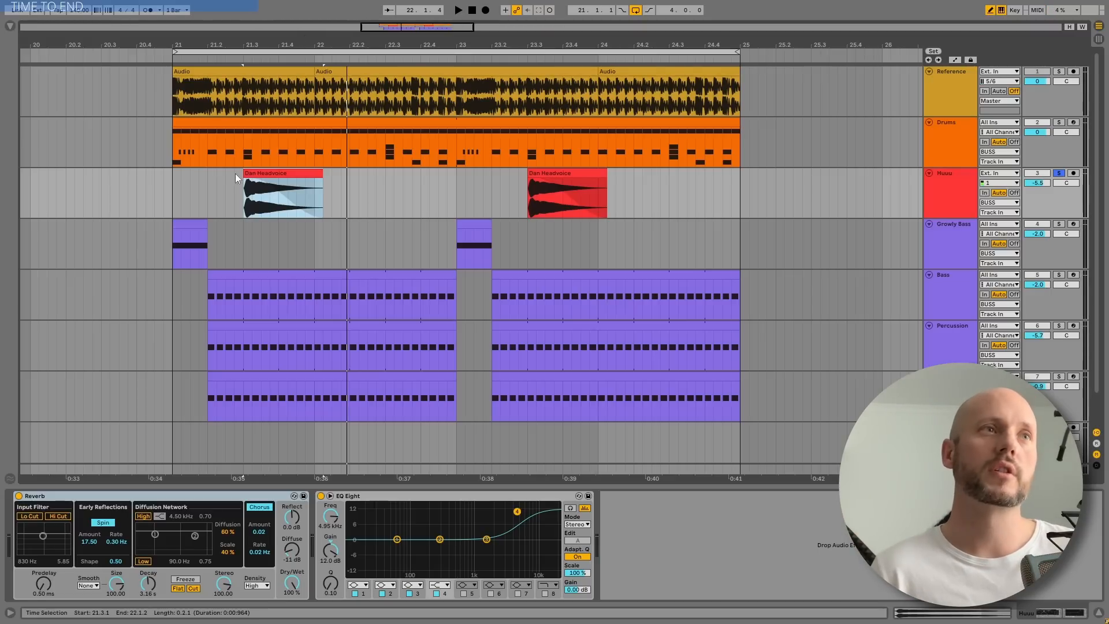
pyautogui.rightClick(256, 172)
pyautogui.click(288, 294)
pyautogui.click(176, 86)
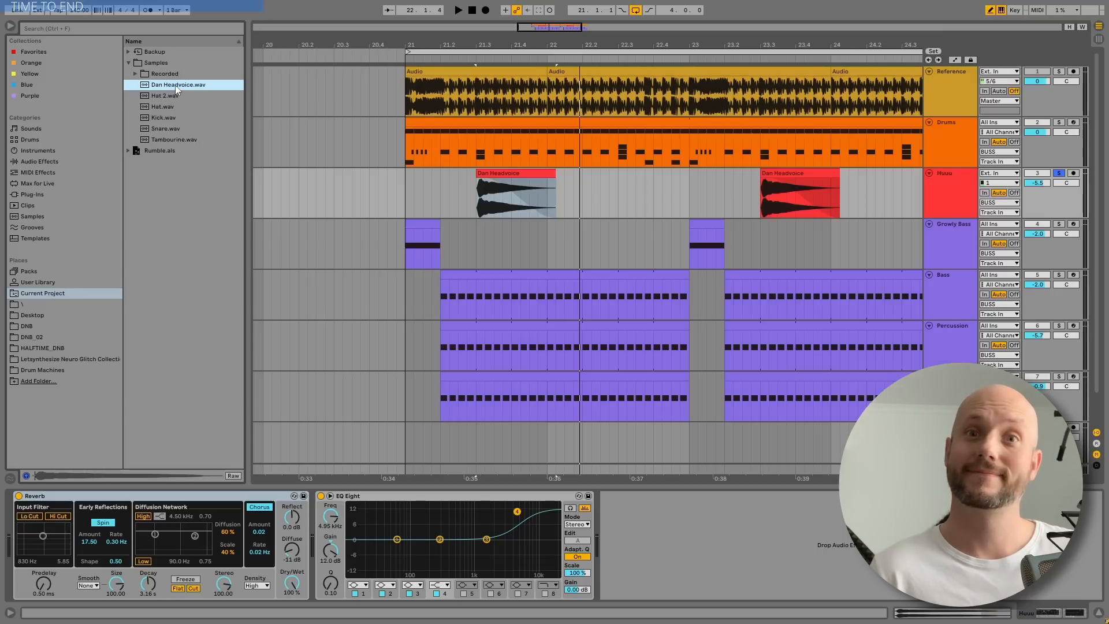
# Examine the Huuu track's Reverb and EQ Eight devices and play the vocal clip through them
pyautogui.click(494, 184)
pyautogui.click(184, 498)
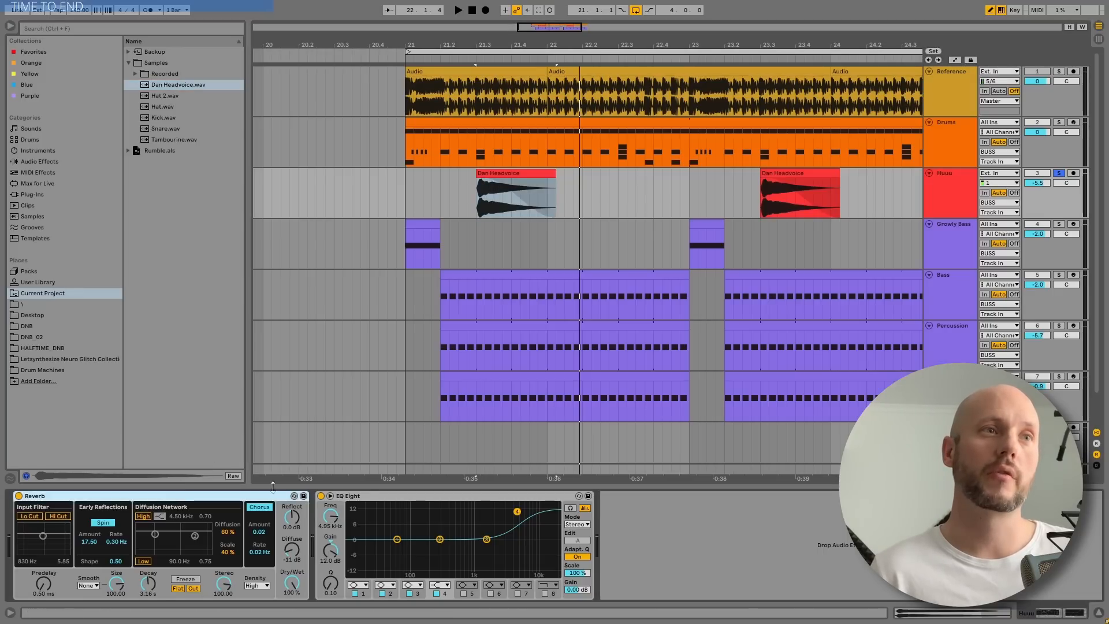
pyautogui.click(385, 502)
pyautogui.press('space')
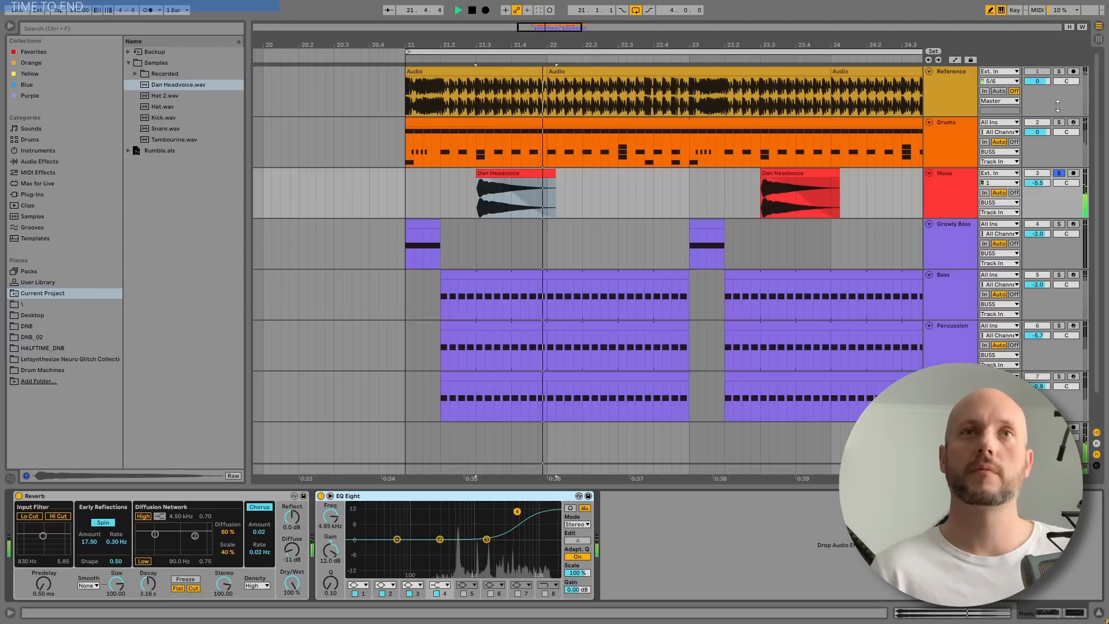
# Compare the Reference track with the full mix by toggling its solo during playback
pyautogui.click(1060, 174)
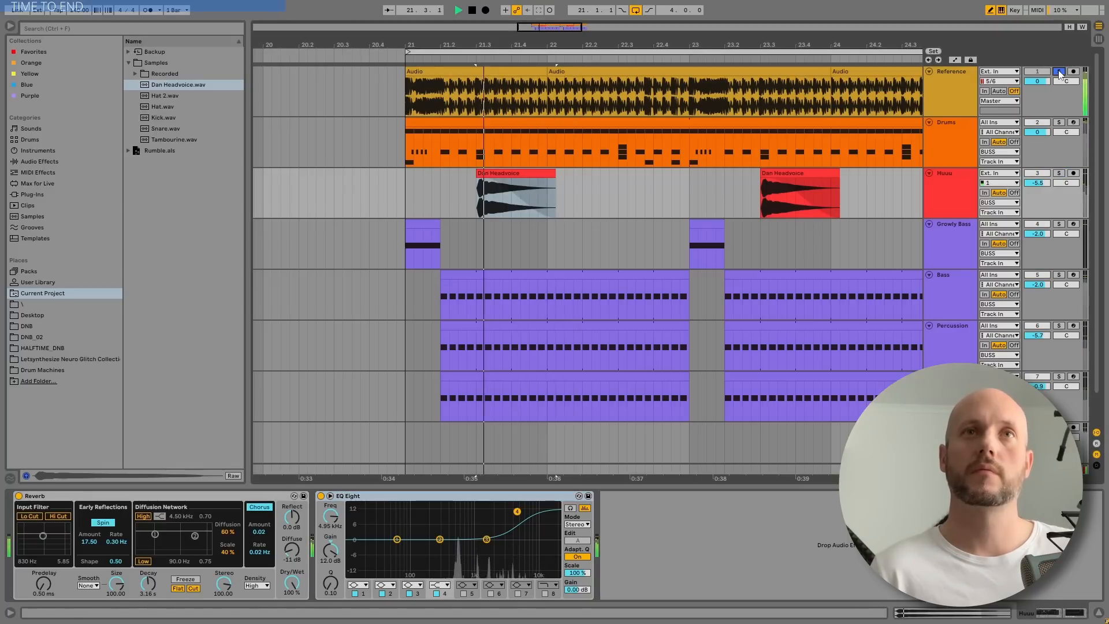
pyautogui.click(1059, 72)
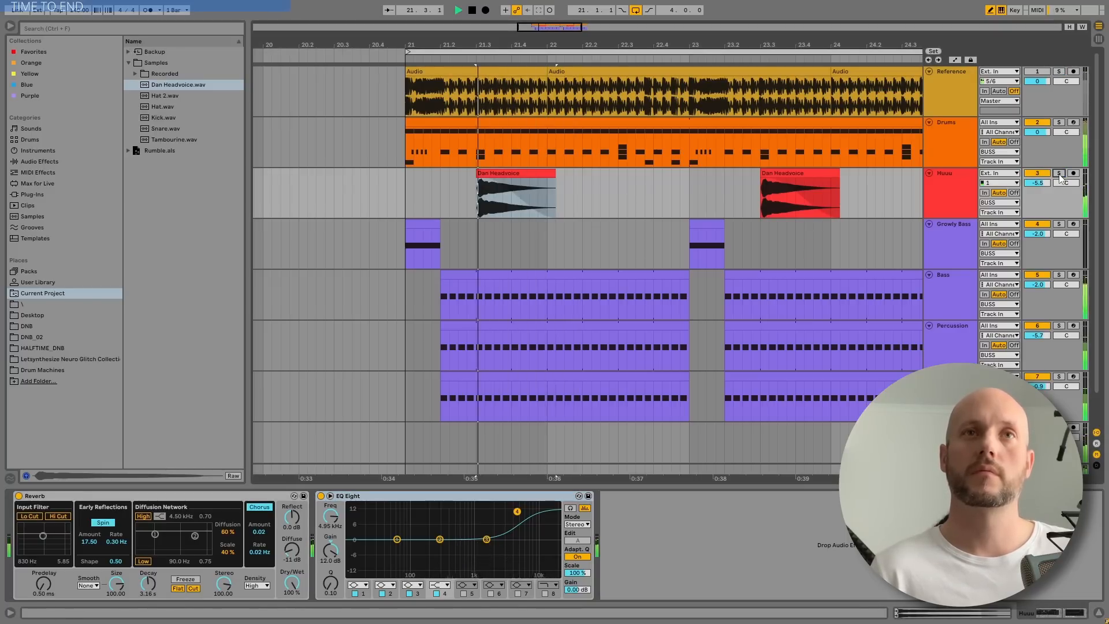
pyautogui.click(1060, 72)
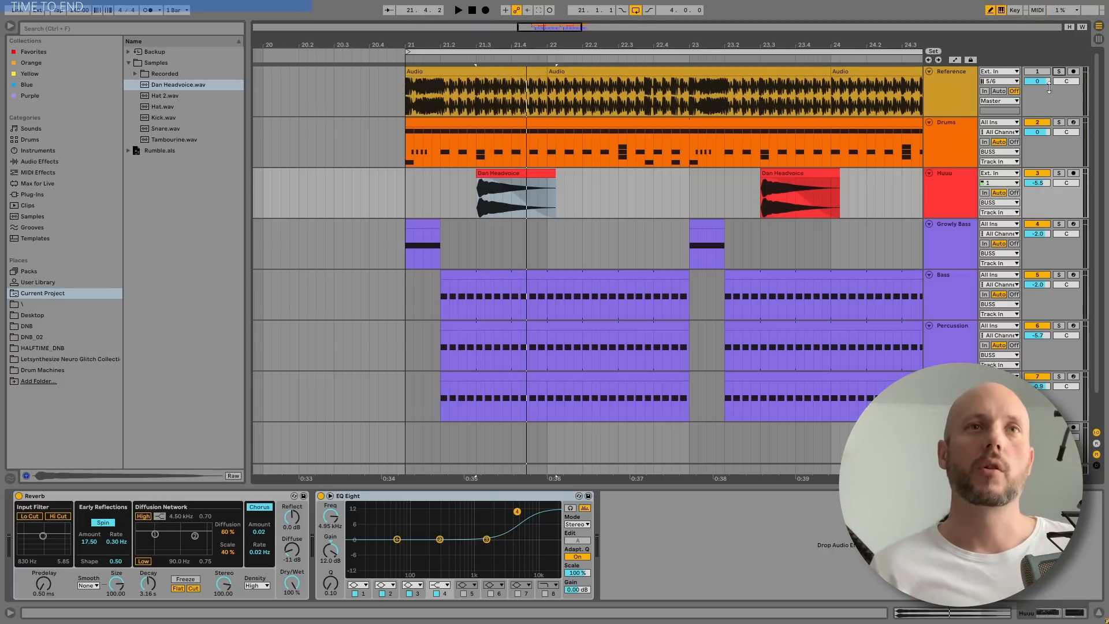
# Open the Growly Bass track's Operator and inspect the coarse tuning of oscillators A and B
pyautogui.scroll(-2, 982, 309)
pyautogui.click(966, 212)
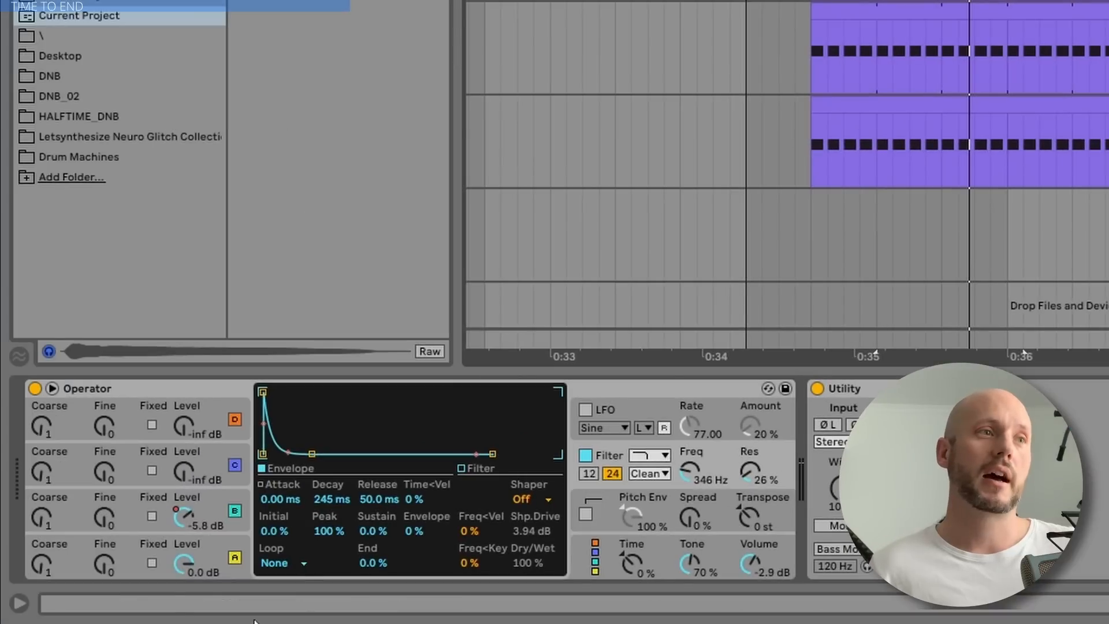
pyautogui.moveTo(193, 514); pyautogui.dragTo(202, 507)
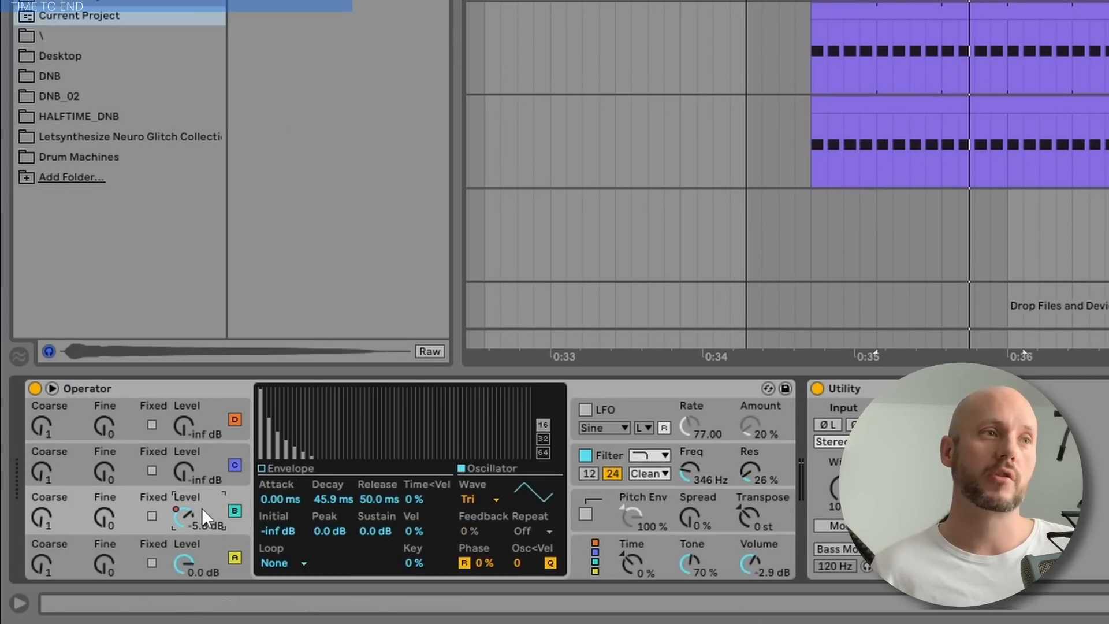
pyautogui.click(40, 518)
pyautogui.click(45, 548)
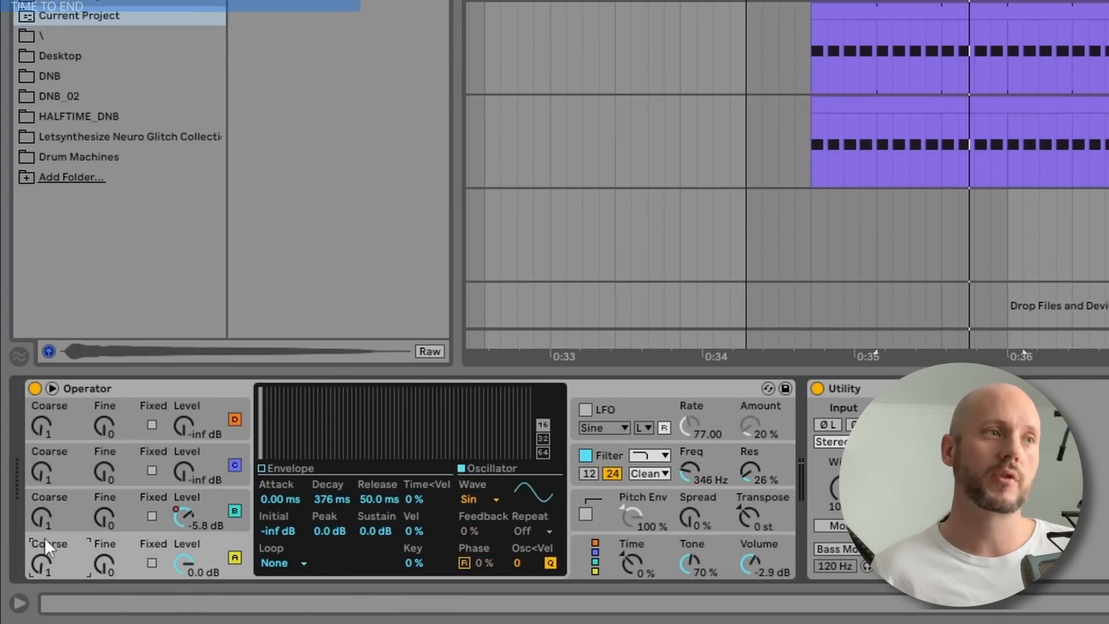
pyautogui.click(44, 516)
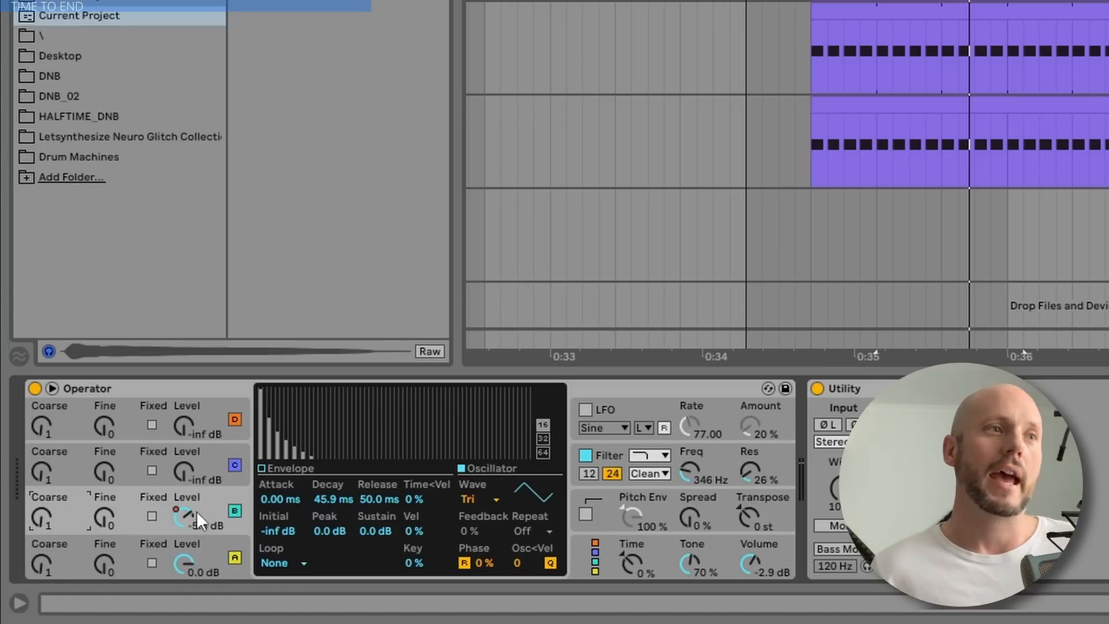
# Show the arrangement's automation and inspect Growly Bass's oscillator B level and filter frequency
pyautogui.moveTo(189, 513); pyautogui.dragTo(189, 517)
pyautogui.press('a')
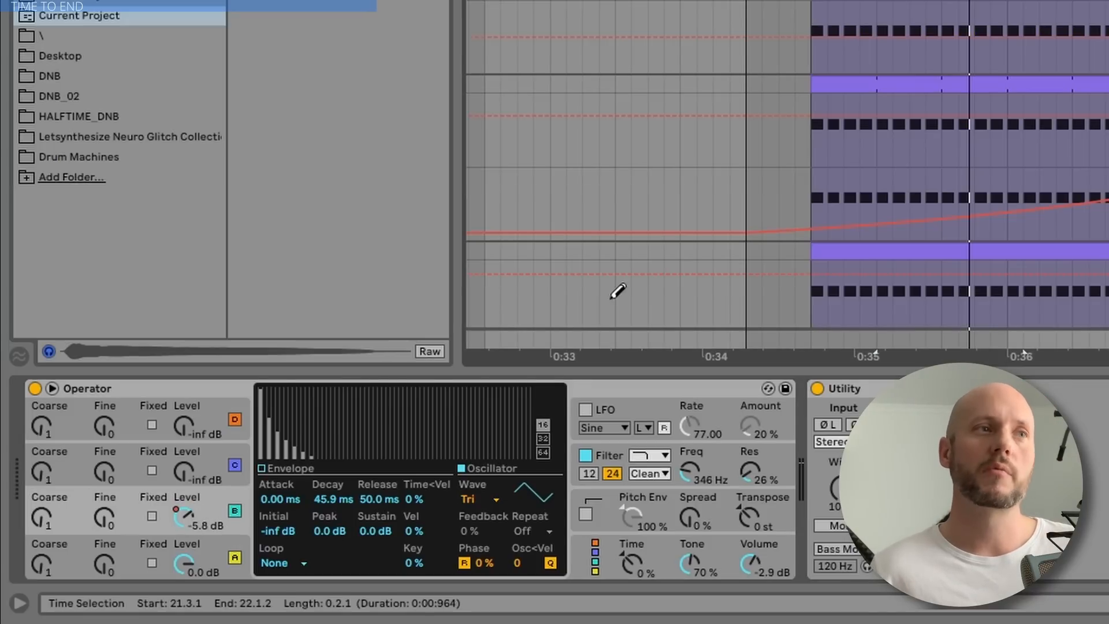
pyautogui.click(192, 511)
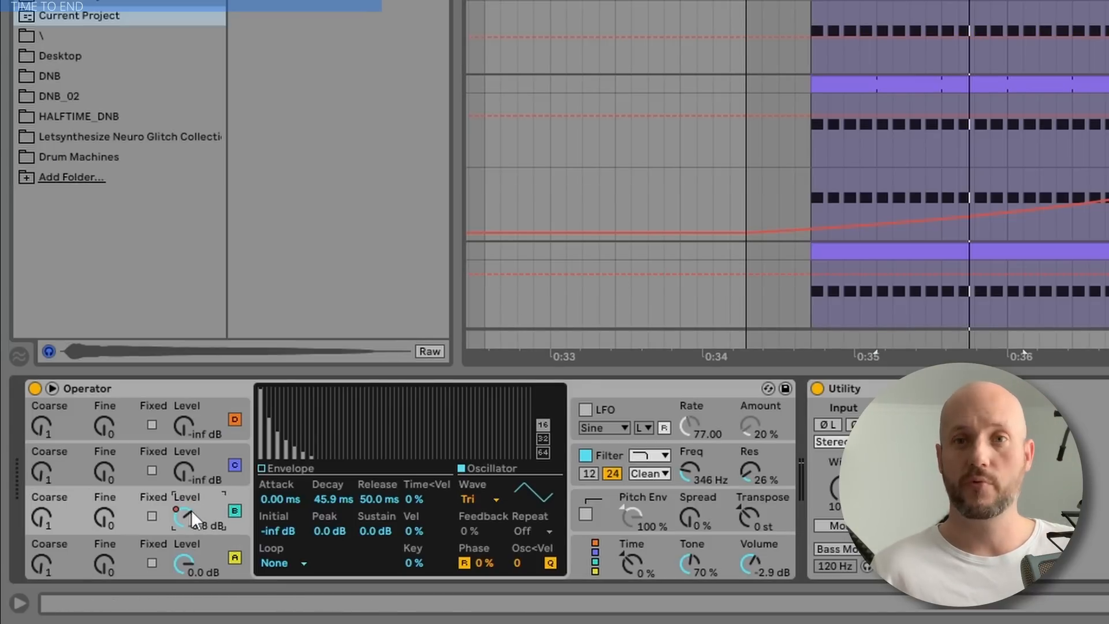
pyautogui.click(724, 455)
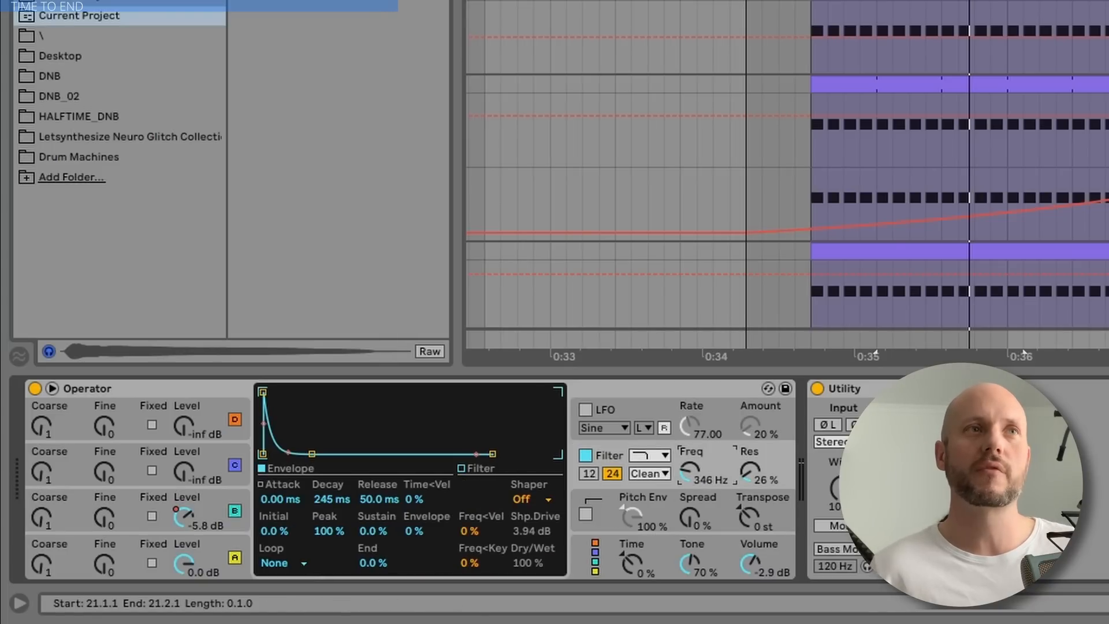
# Compare the Growly Bass track with the Reference track by soloing each in turn over the first bass note
pyautogui.click(779, 2)
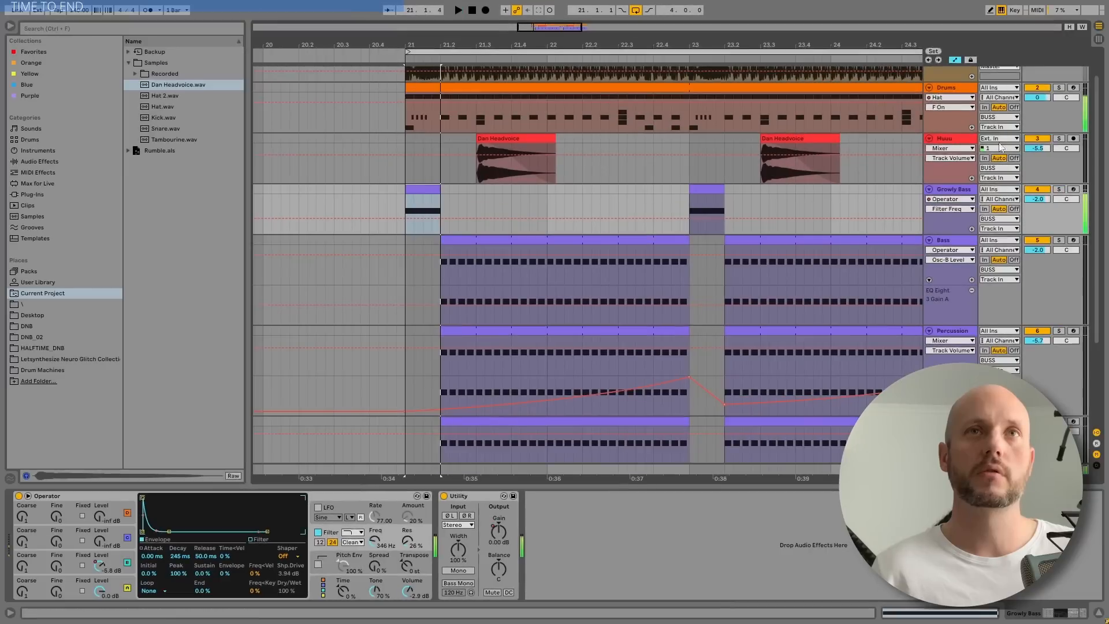
pyautogui.click(1060, 72)
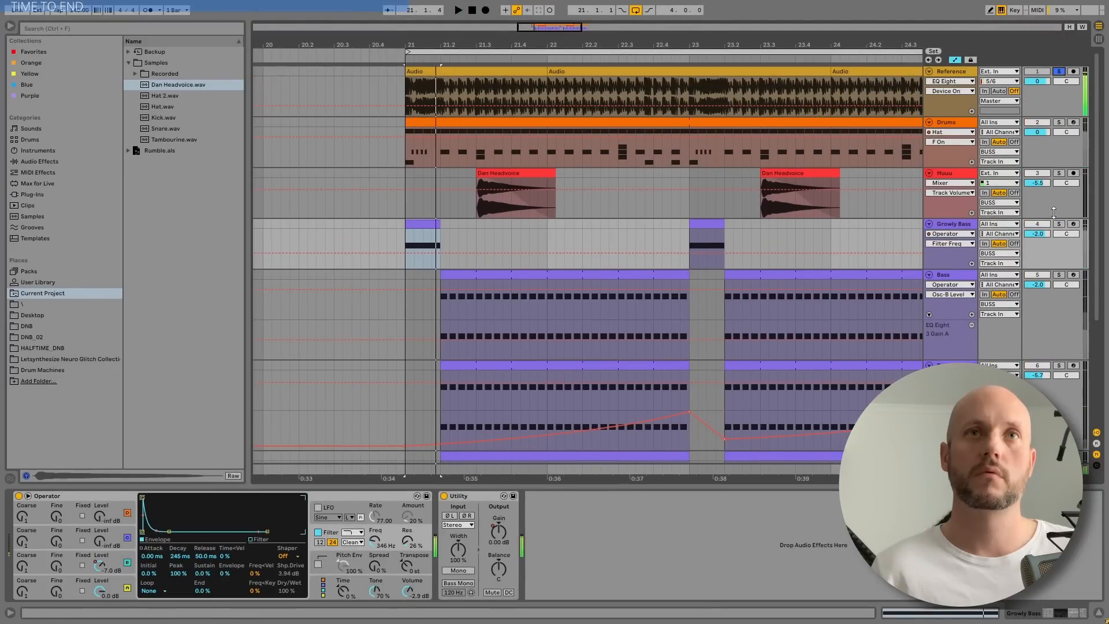
pyautogui.click(1059, 223)
pyautogui.click(1059, 72)
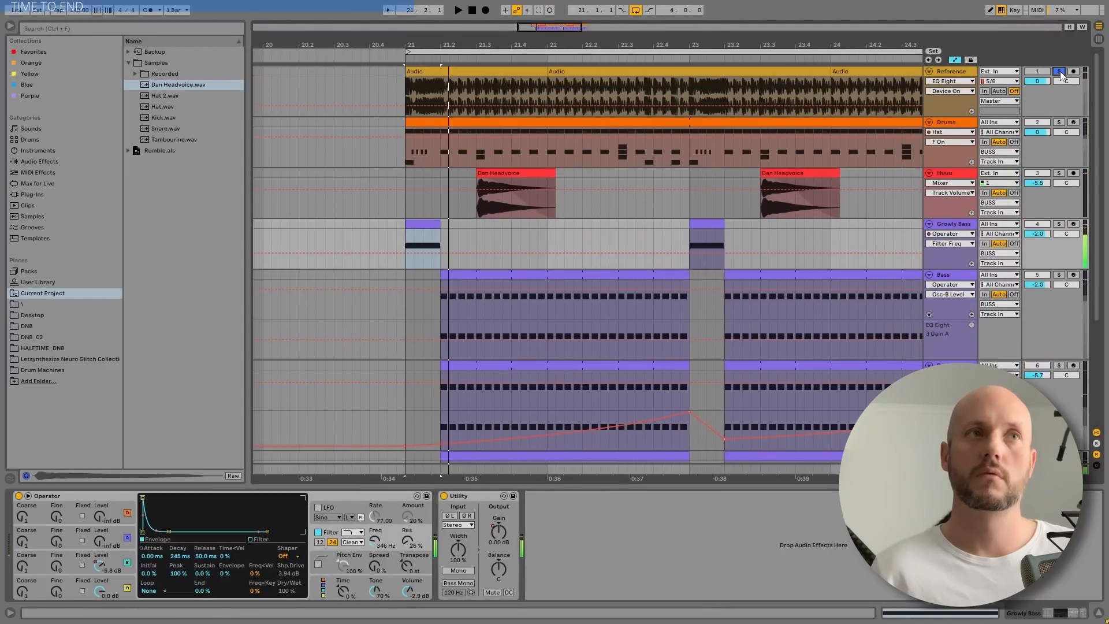
pyautogui.click(1058, 224)
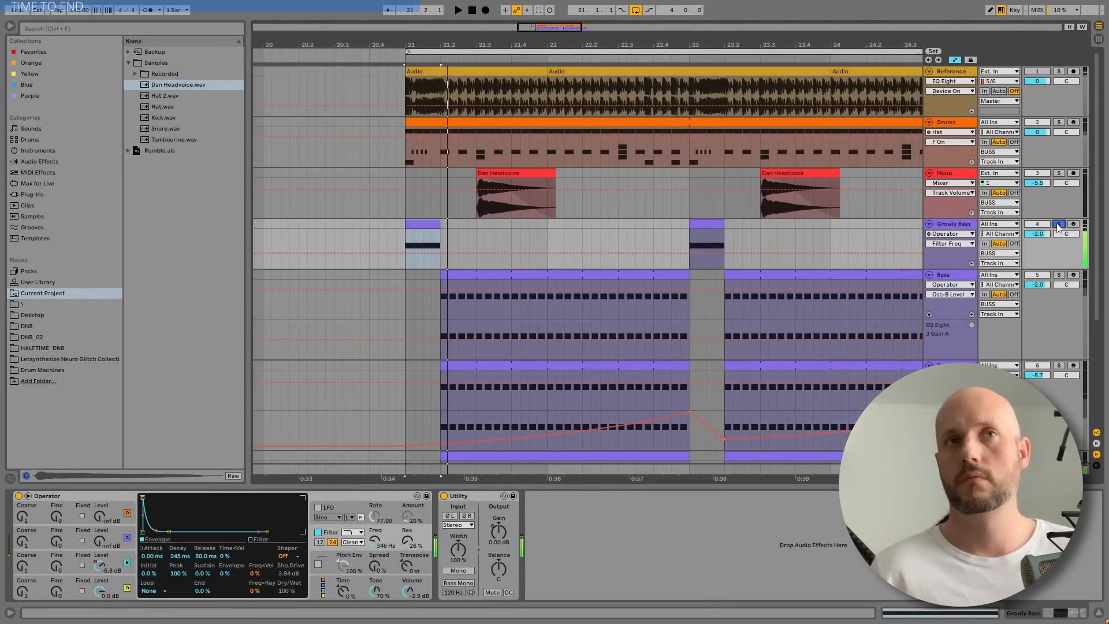
pyautogui.click(1057, 224)
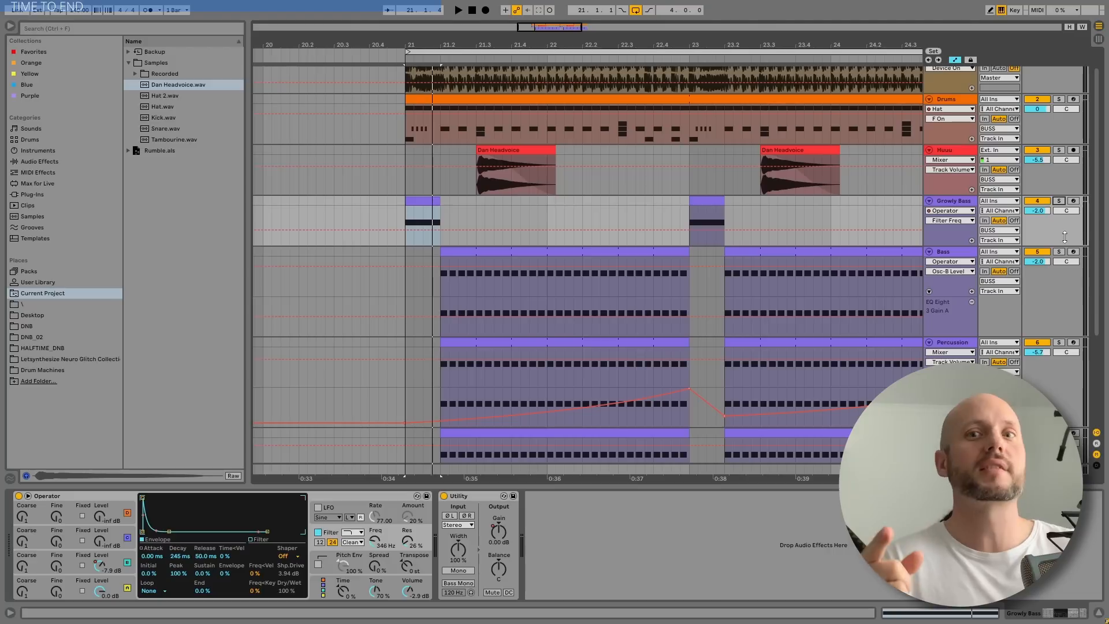
# Solo the Bass track, play it and select its first clip to show its device chain
pyautogui.click(1059, 251)
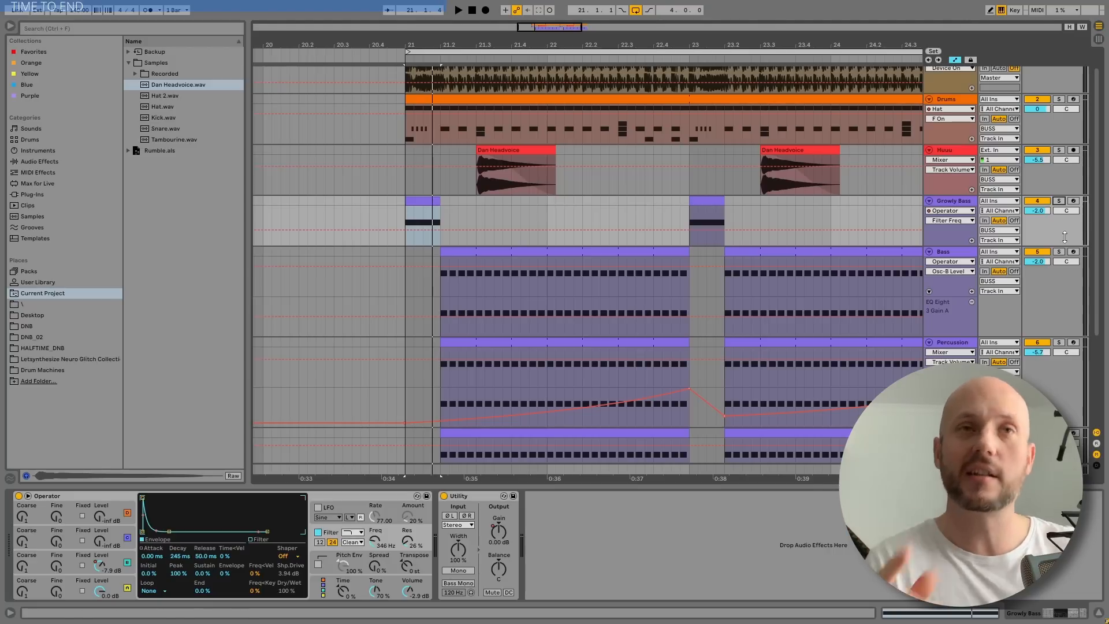
pyautogui.press('space')
pyautogui.click(486, 253)
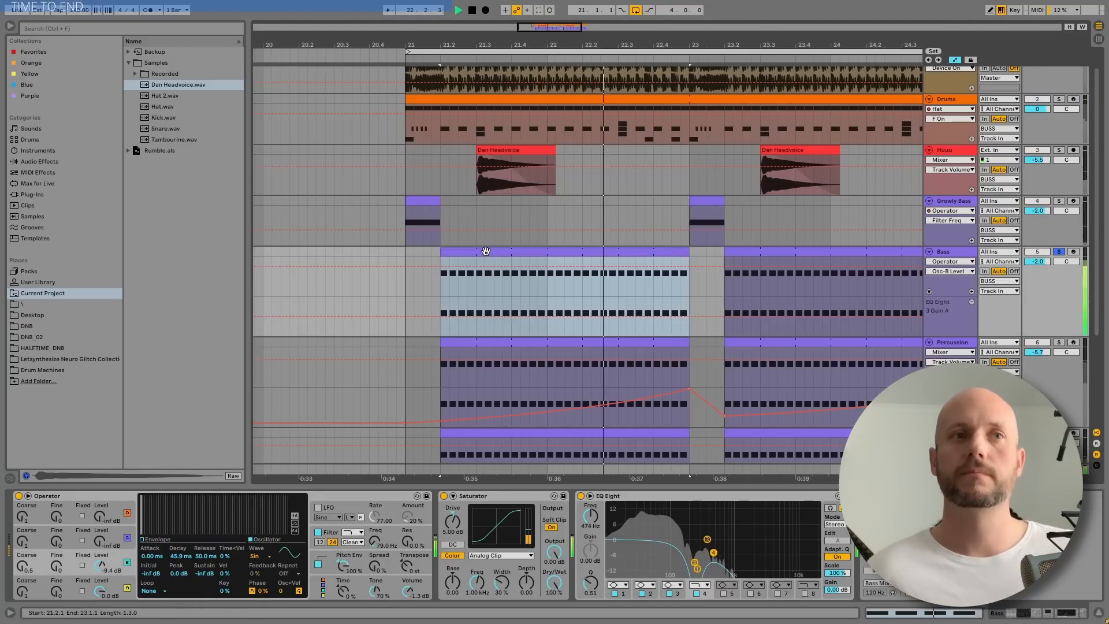
pyautogui.press('space')
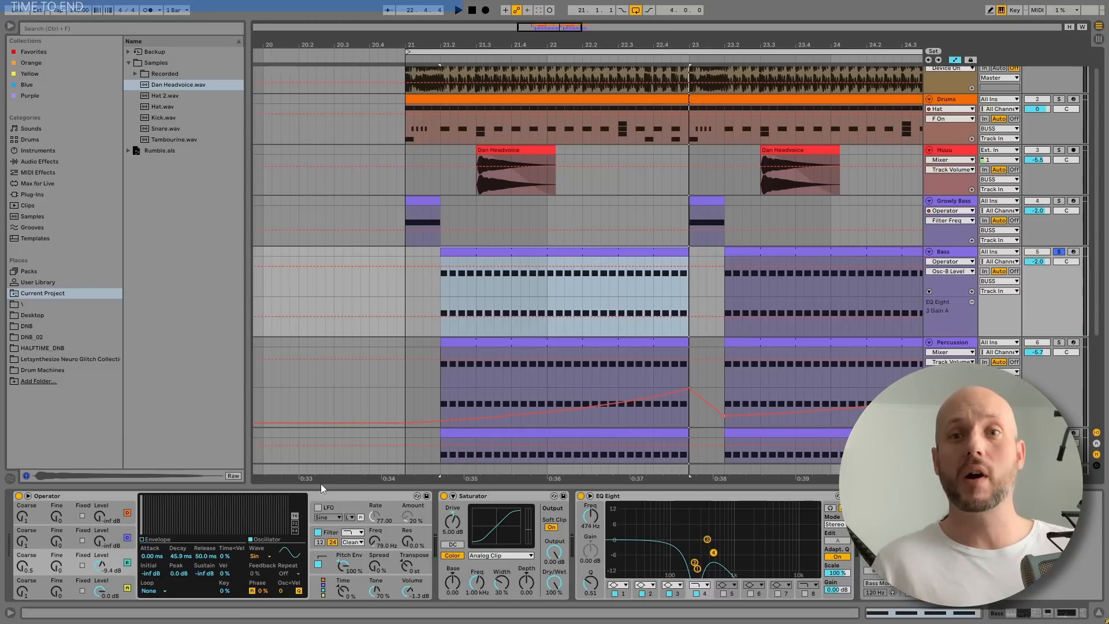
# Insert a new audio track and move it directly below the Reference track
pyautogui.scroll(-2, 950, 218)
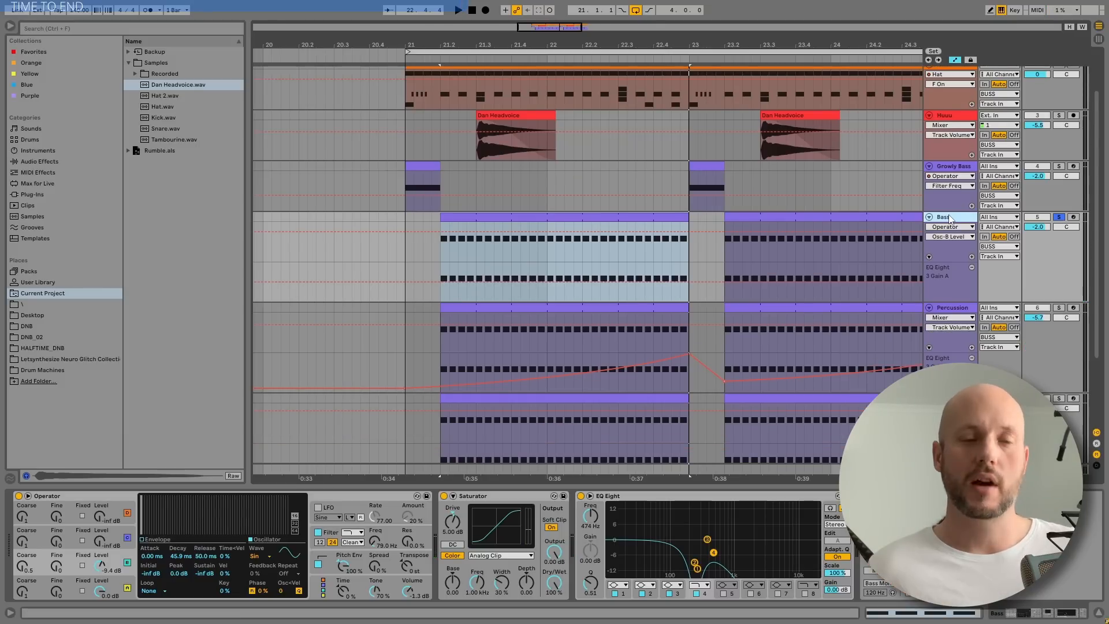
pyautogui.hotkey('ctrl', 't')
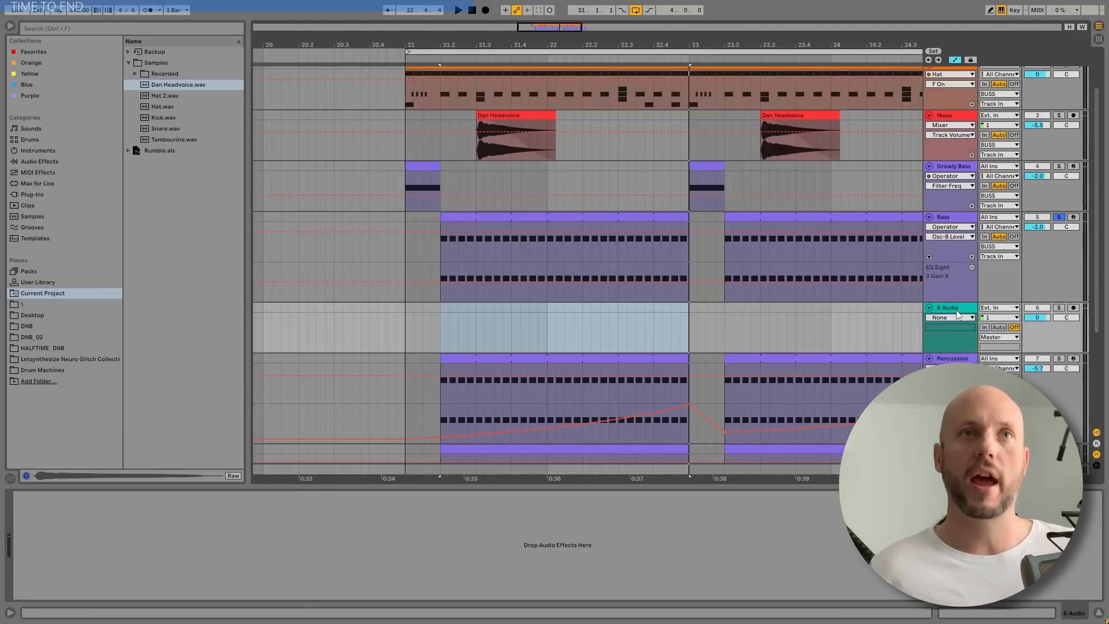
pyautogui.scroll(1, 957, 83)
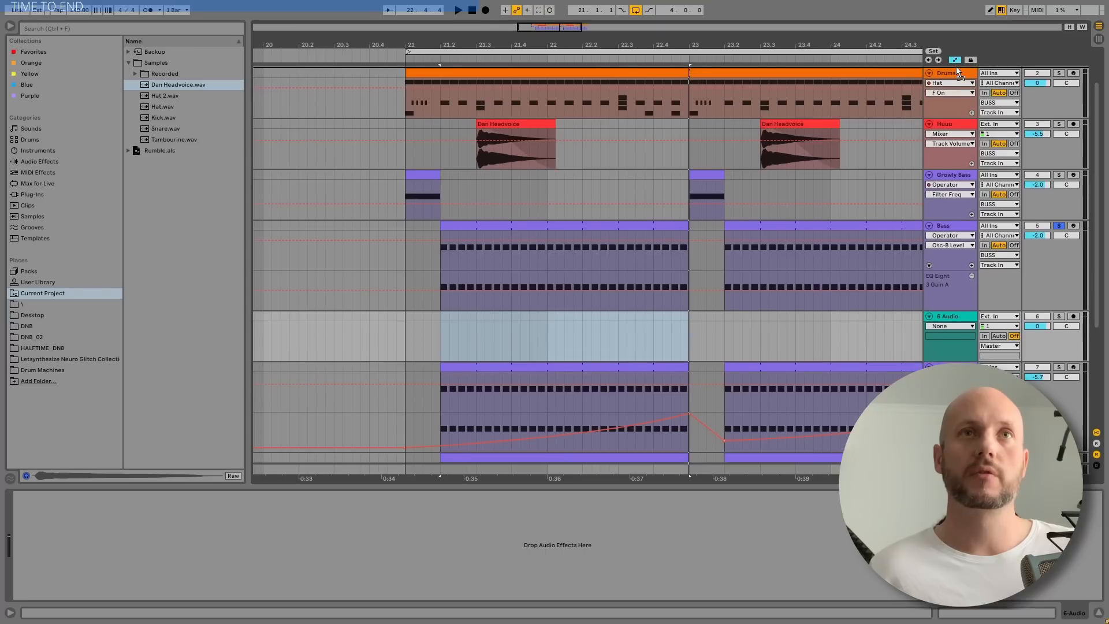
pyautogui.moveTo(957, 83); pyautogui.dragTo(947, 186)
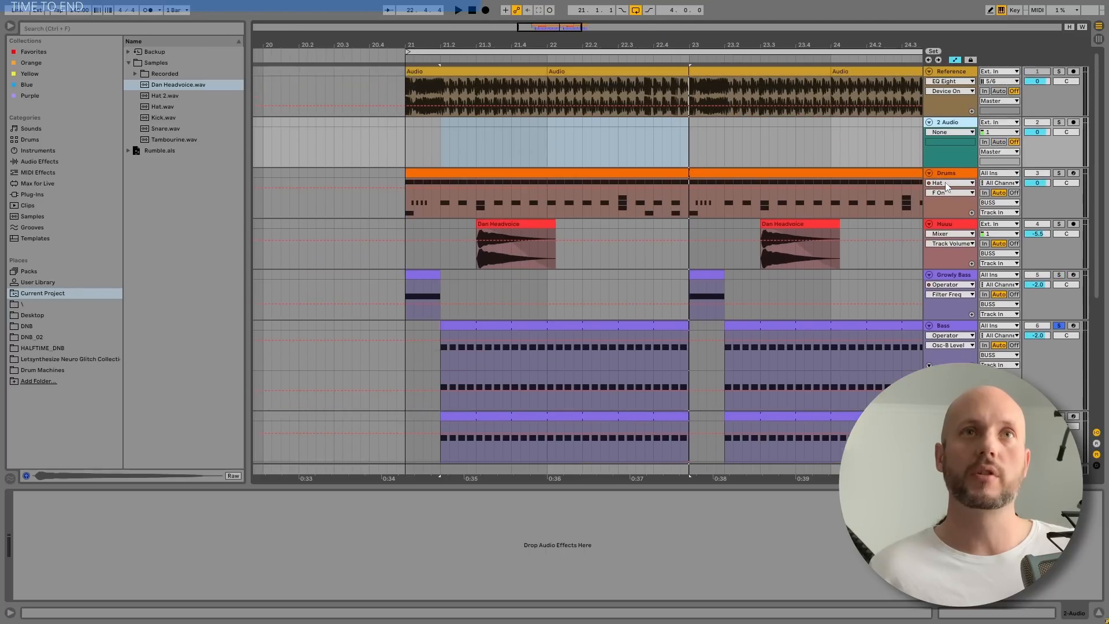
# Set the new audio track's input to Bass, Post Mixer, arm it and record the bass from 21.2.1
pyautogui.click(999, 123)
pyautogui.click(995, 196)
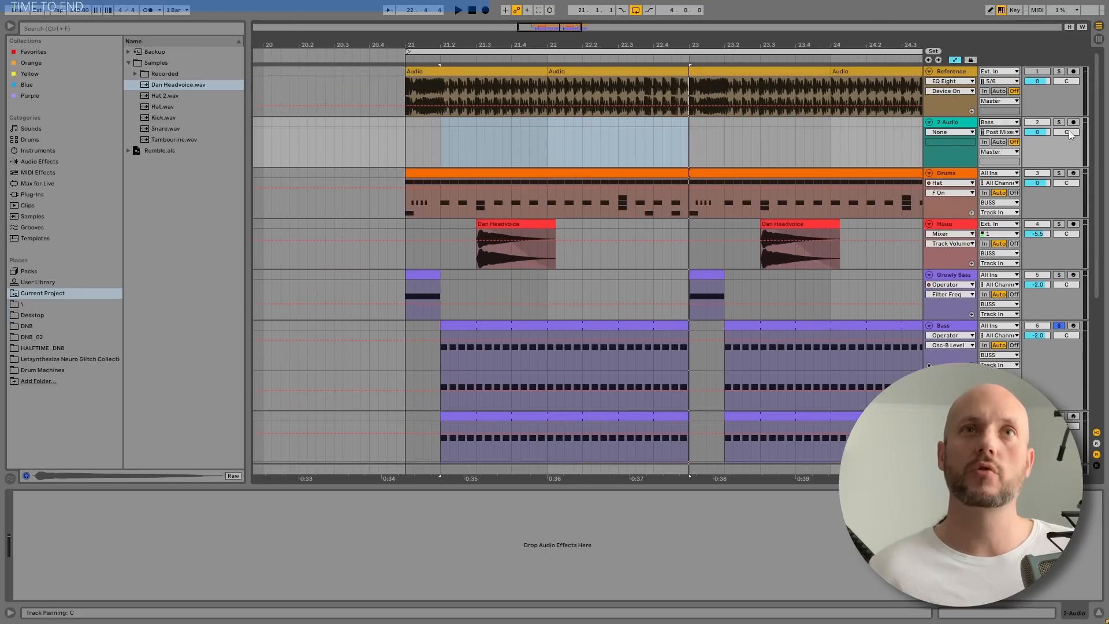
pyautogui.click(1073, 122)
pyautogui.moveTo(457, 45); pyautogui.dragTo(517, 112)
pyautogui.click(485, 10)
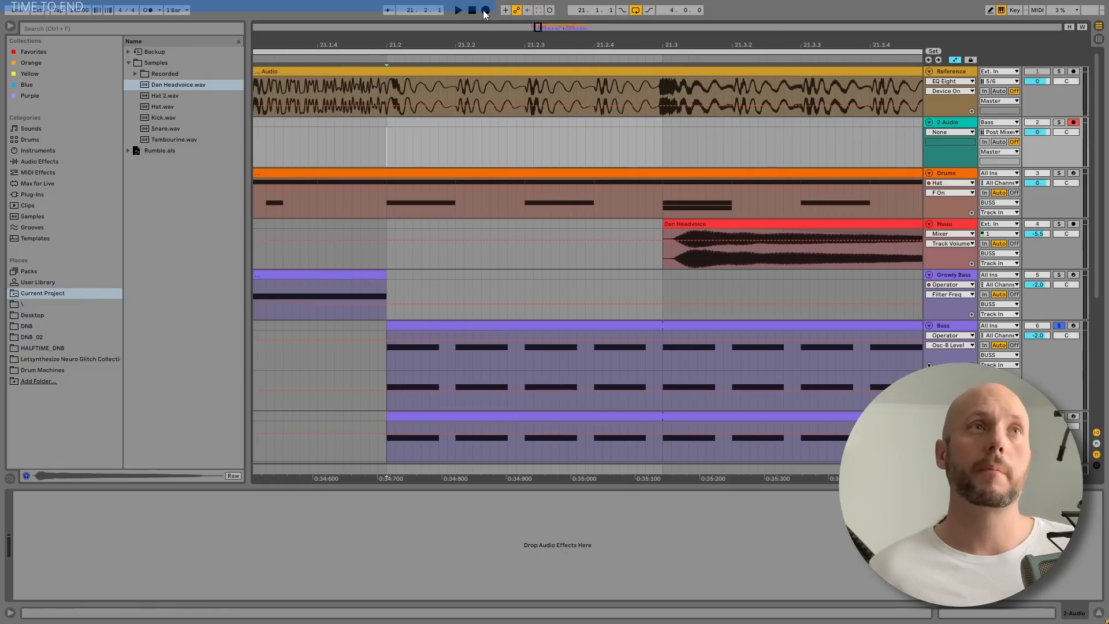
pyautogui.press('space')
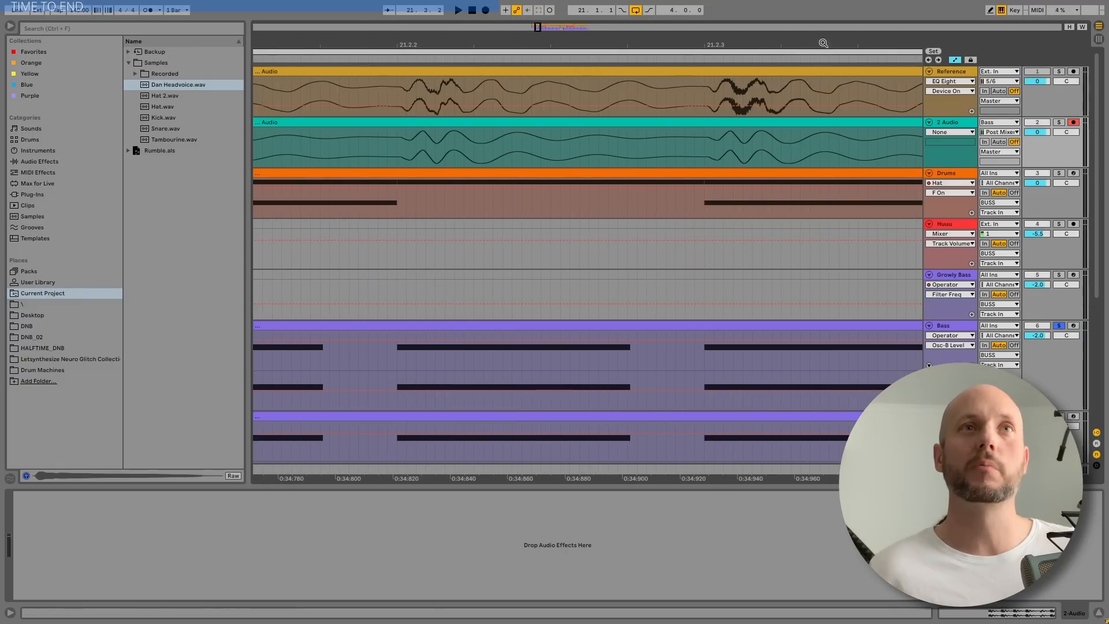
# Compare the opening cycles of the recorded bass note with the Reference waveform around 21.2.3
pyautogui.moveTo(823, 44); pyautogui.dragTo(567, 40)
pyautogui.moveTo(464, 148); pyautogui.dragTo(526, 145)
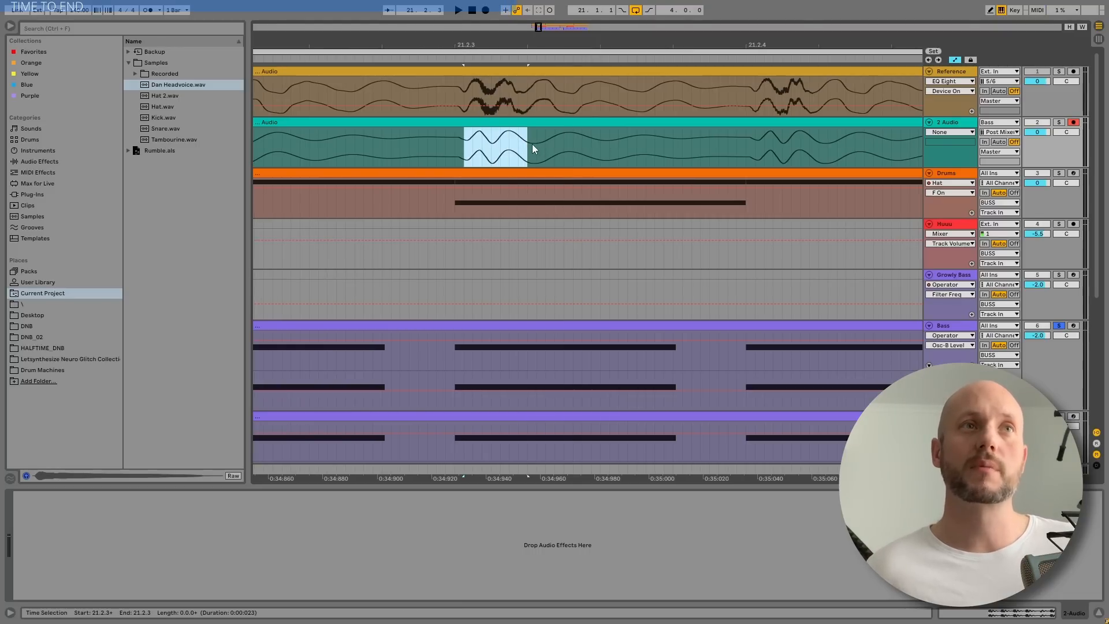
pyautogui.moveTo(534, 149); pyautogui.dragTo(720, 144)
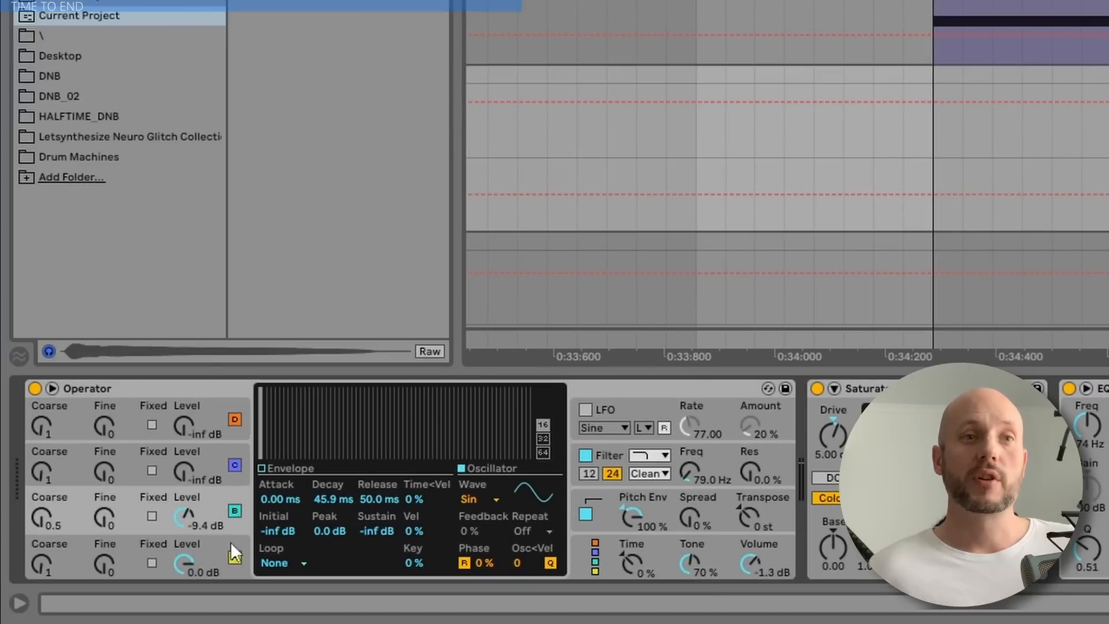
# Inspect the volume envelopes of Operator's oscillators A and B on the Bass track against the recorded waveform
pyautogui.click(234, 549)
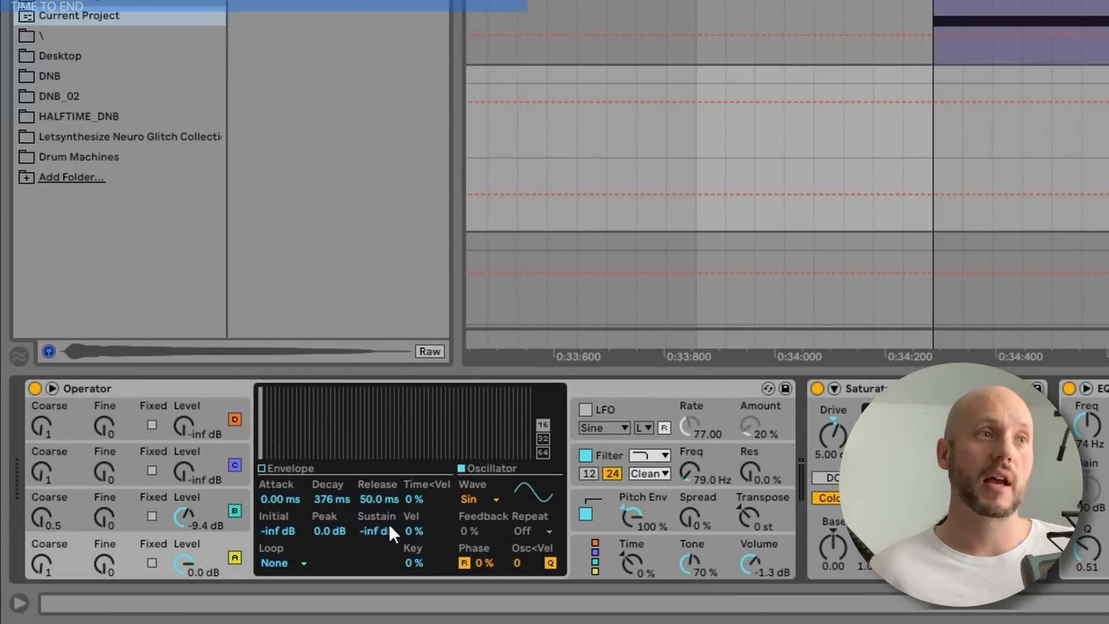
pyautogui.click(270, 473)
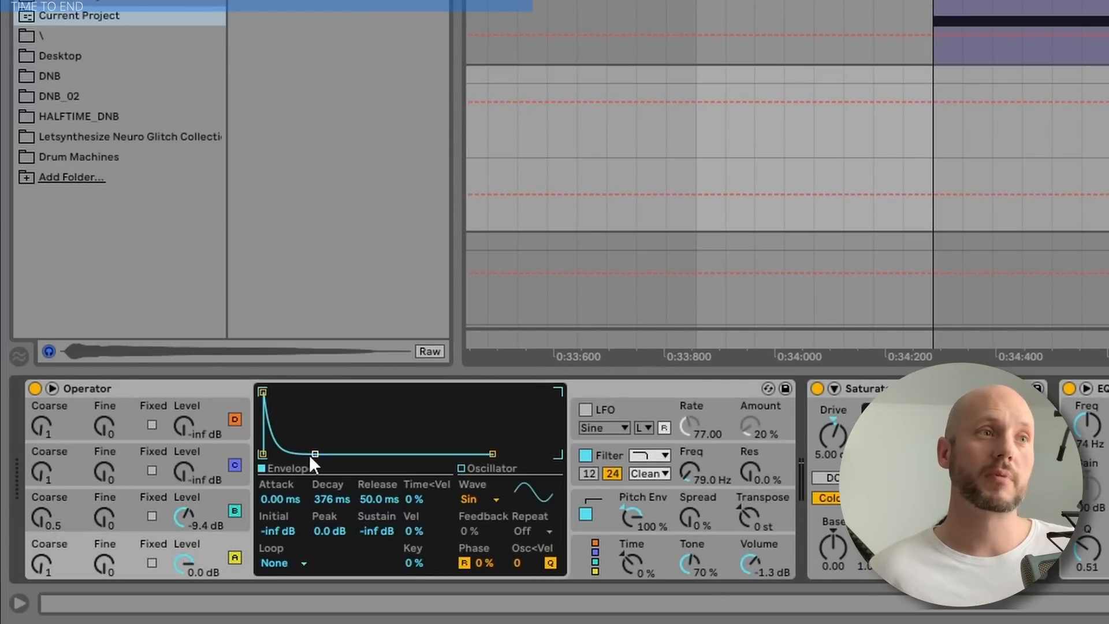
pyautogui.click(215, 514)
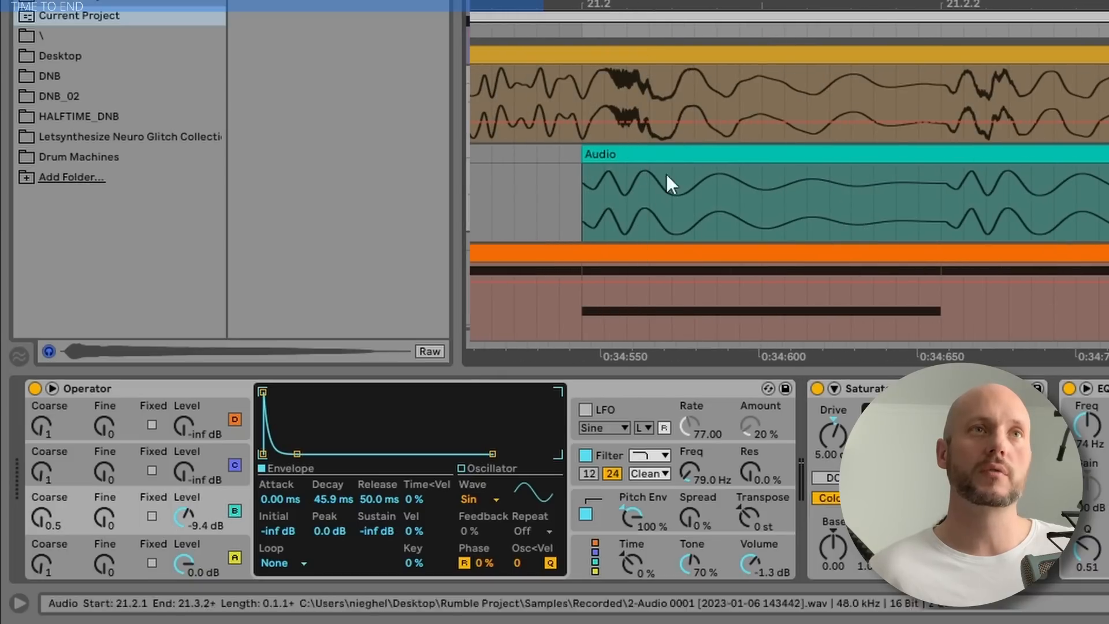
pyautogui.moveTo(670, 179); pyautogui.dragTo(587, 201)
pyautogui.click(207, 500)
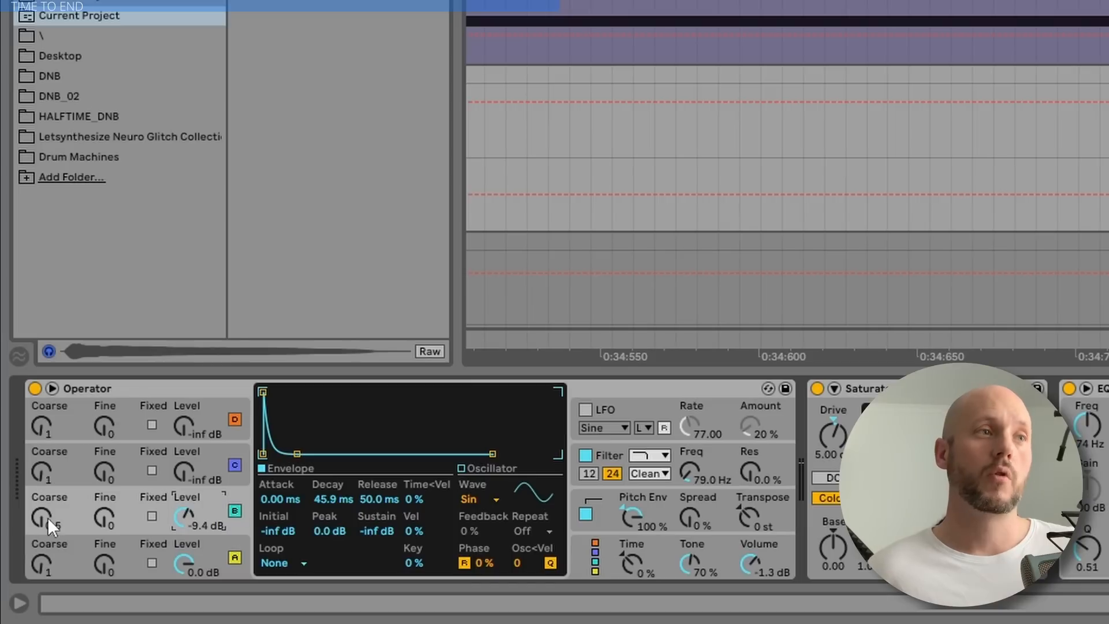
pyautogui.click(233, 544)
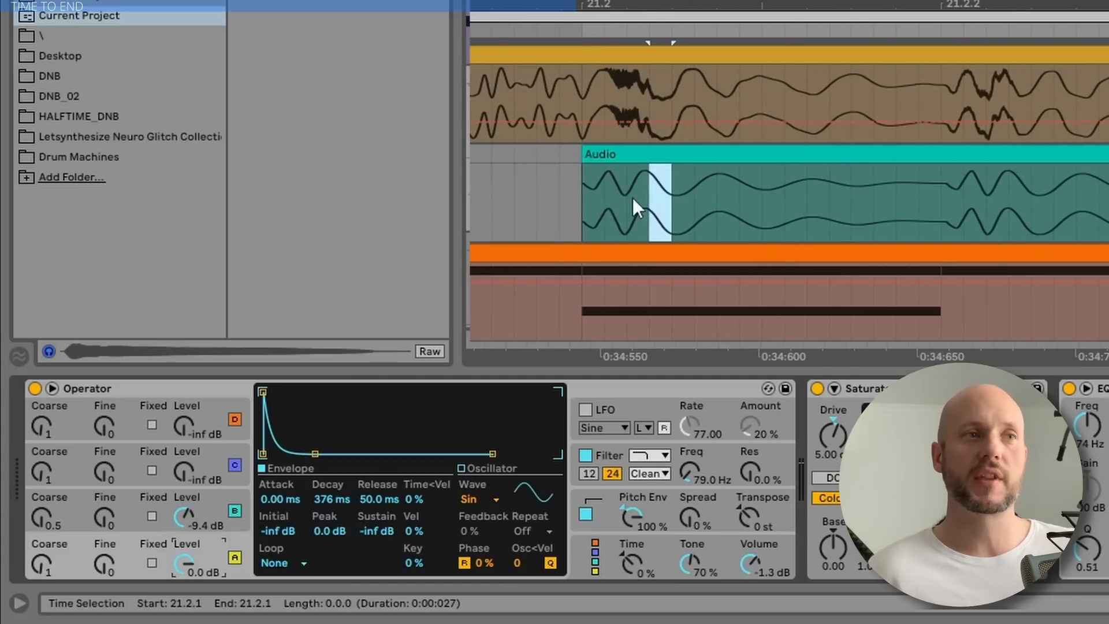
# Examine Operator's pitch envelope and filter envelope against the first cycles of the recorded bass at 21.2.1
pyautogui.moveTo(632, 197); pyautogui.dragTo(587, 201)
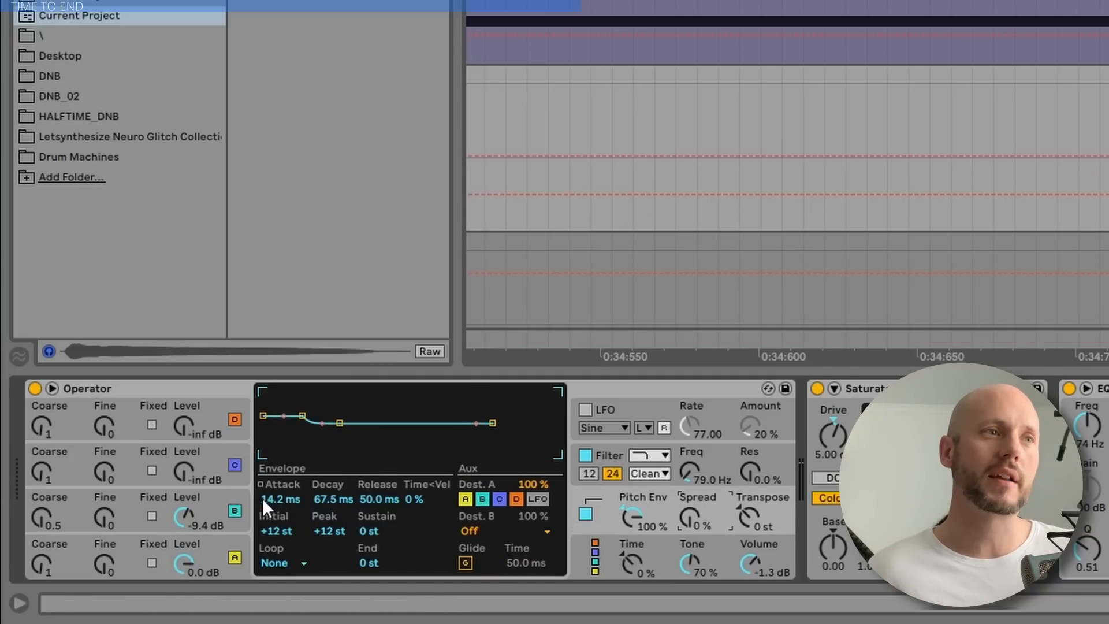
pyautogui.click(701, 40)
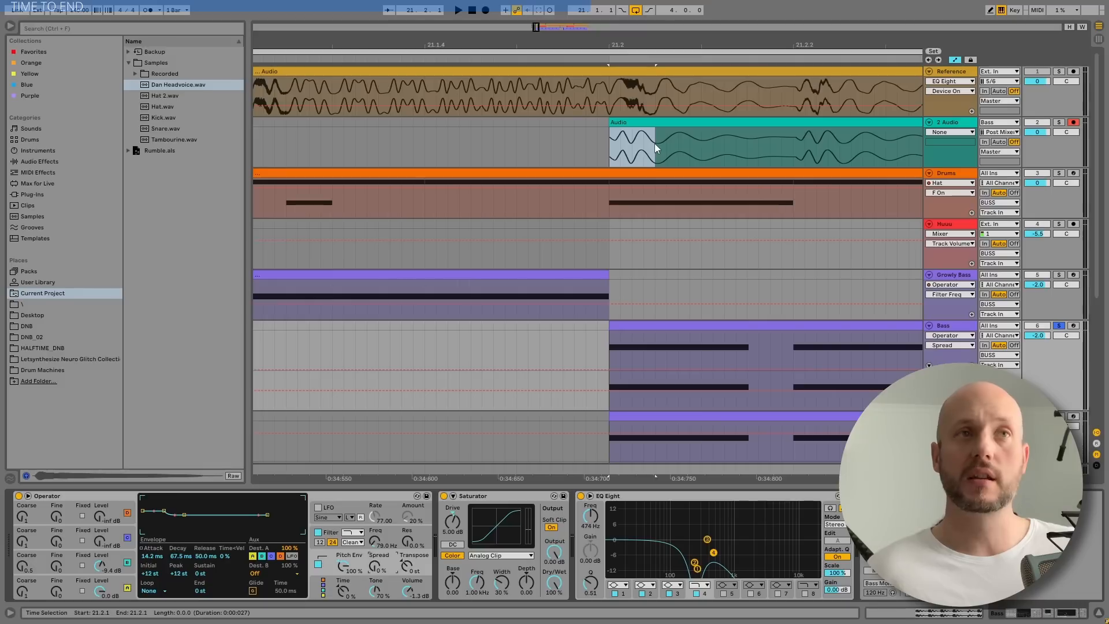
pyautogui.click(611, 149)
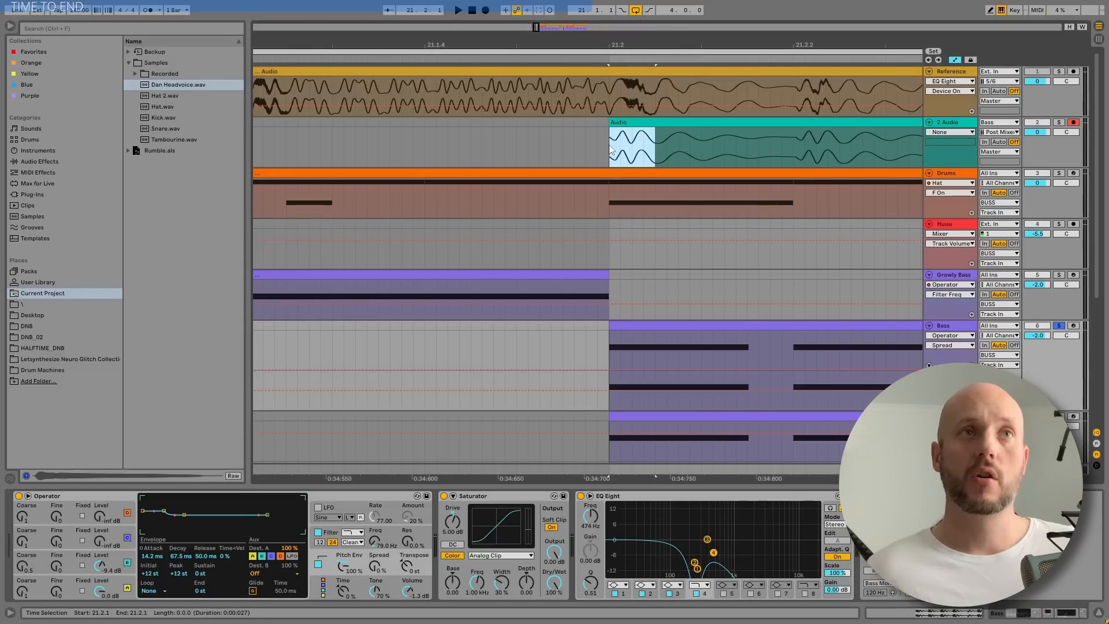
pyautogui.click(725, 379)
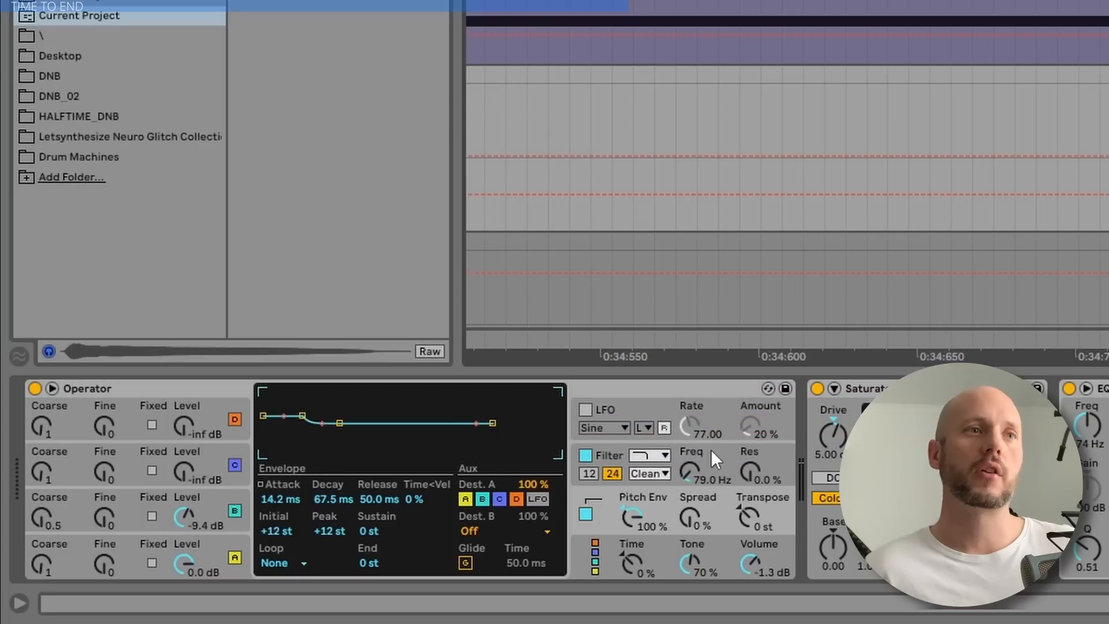
pyautogui.click(391, 530)
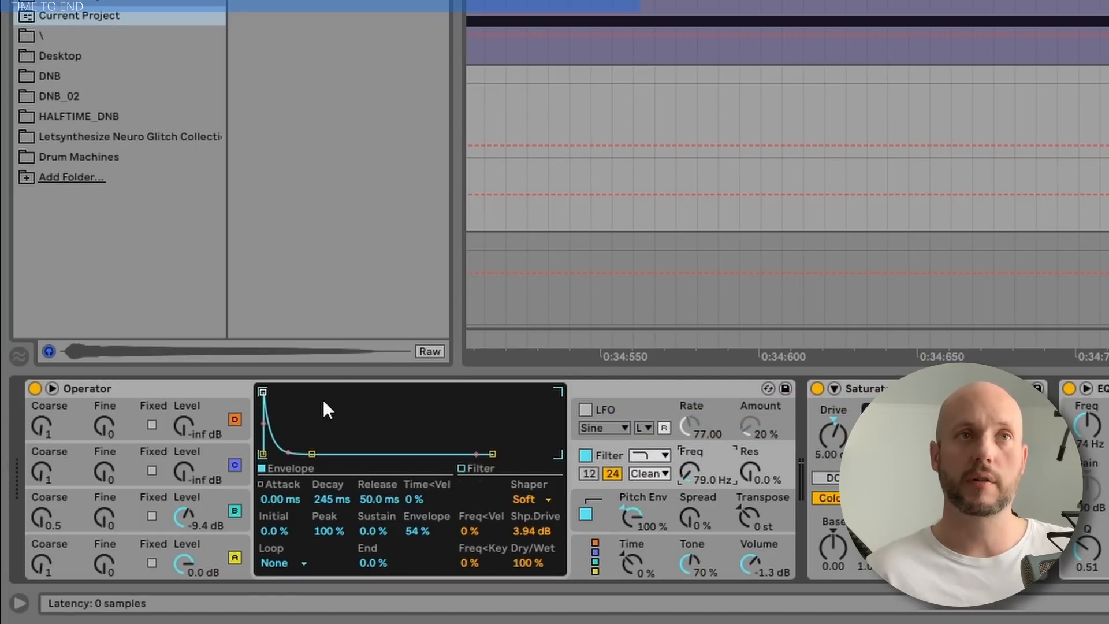
pyautogui.click(585, 455)
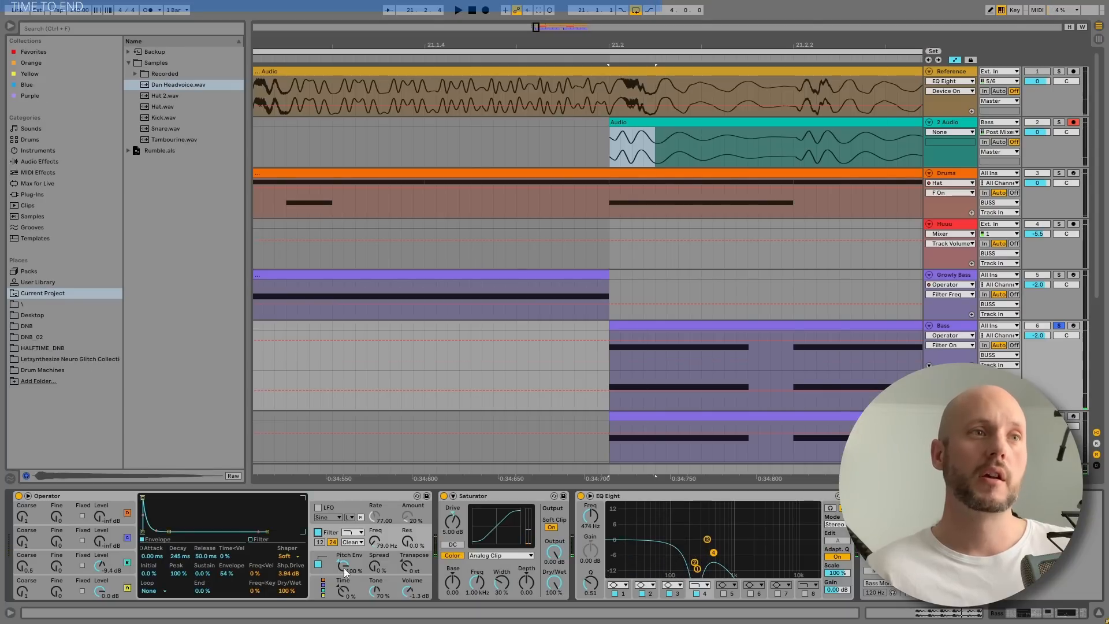
# Audition the bass with Operator's pitch envelope switched off, and switch the envelope back on
pyautogui.click(320, 568)
pyautogui.press('space')
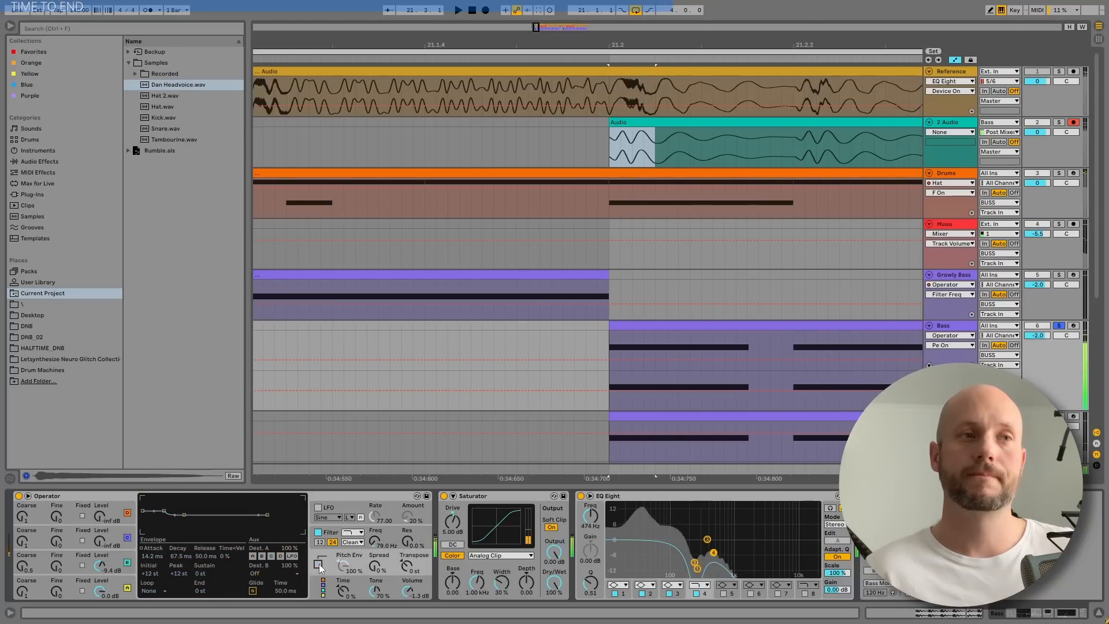
pyautogui.press('space')
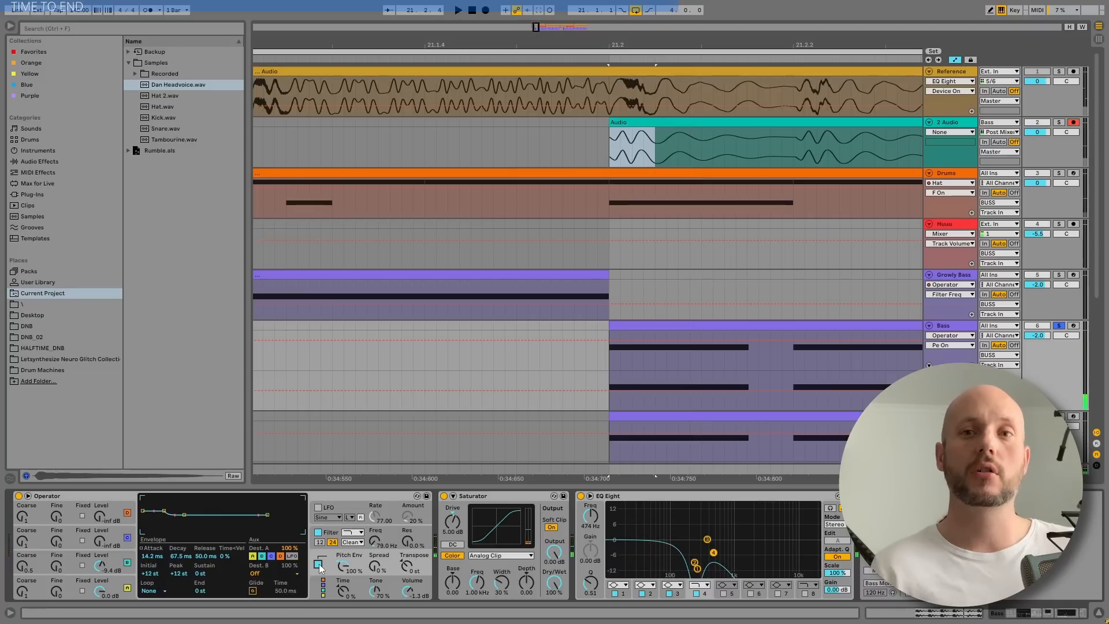
# Audition the bass with oscillator B off and with the pitch envelope also off, and re-enable both
pyautogui.click(127, 563)
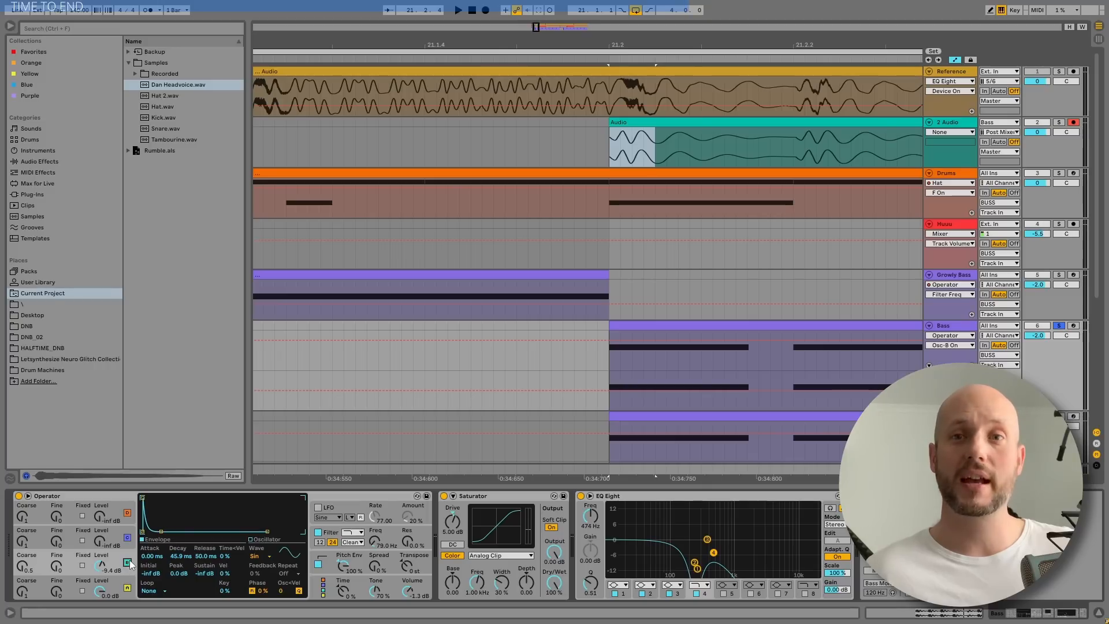
pyautogui.press('space')
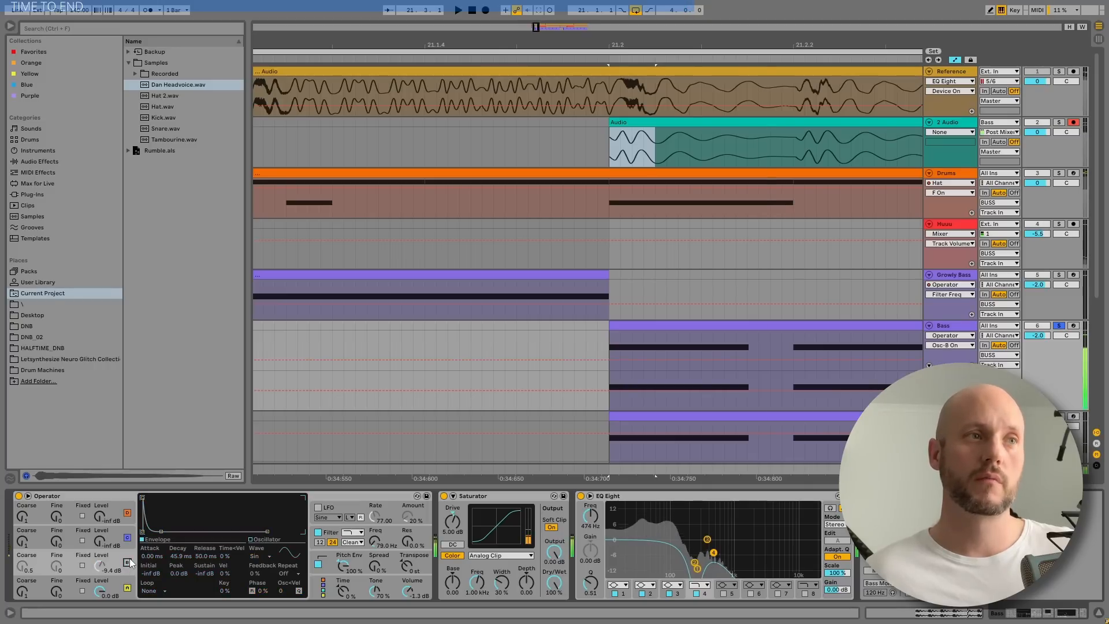
pyautogui.press('space')
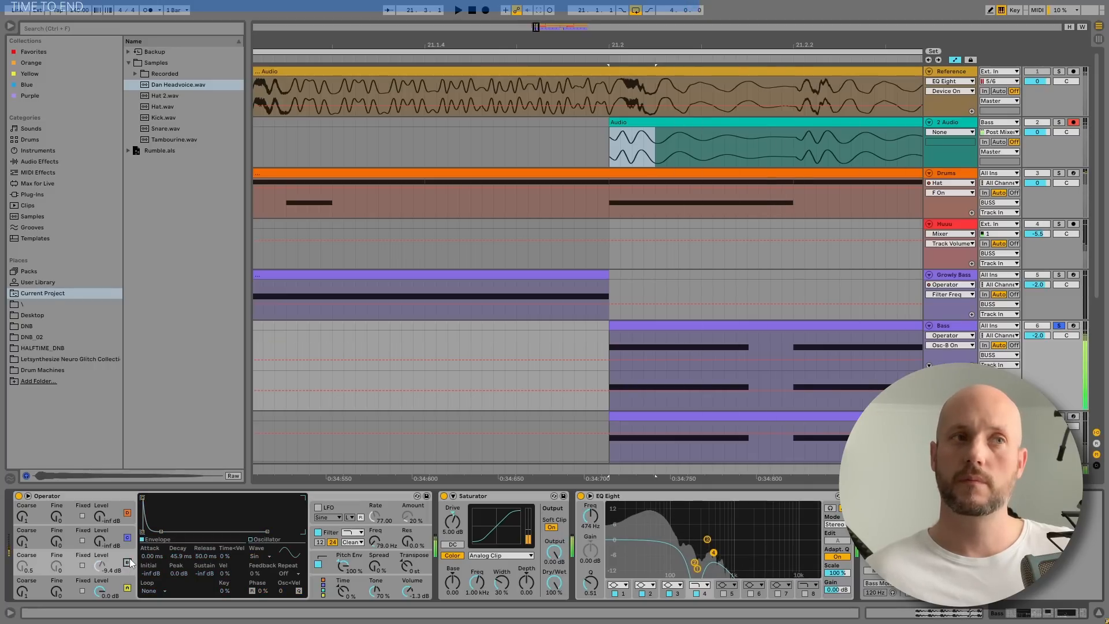
pyautogui.click(318, 565)
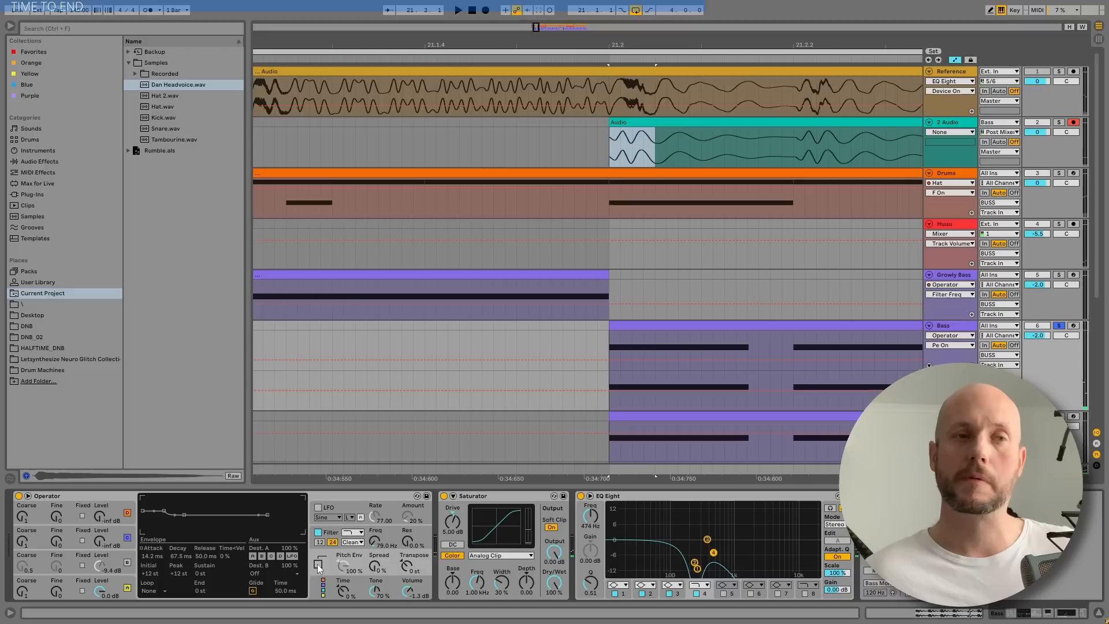
pyautogui.press('space')
pyautogui.click(317, 564)
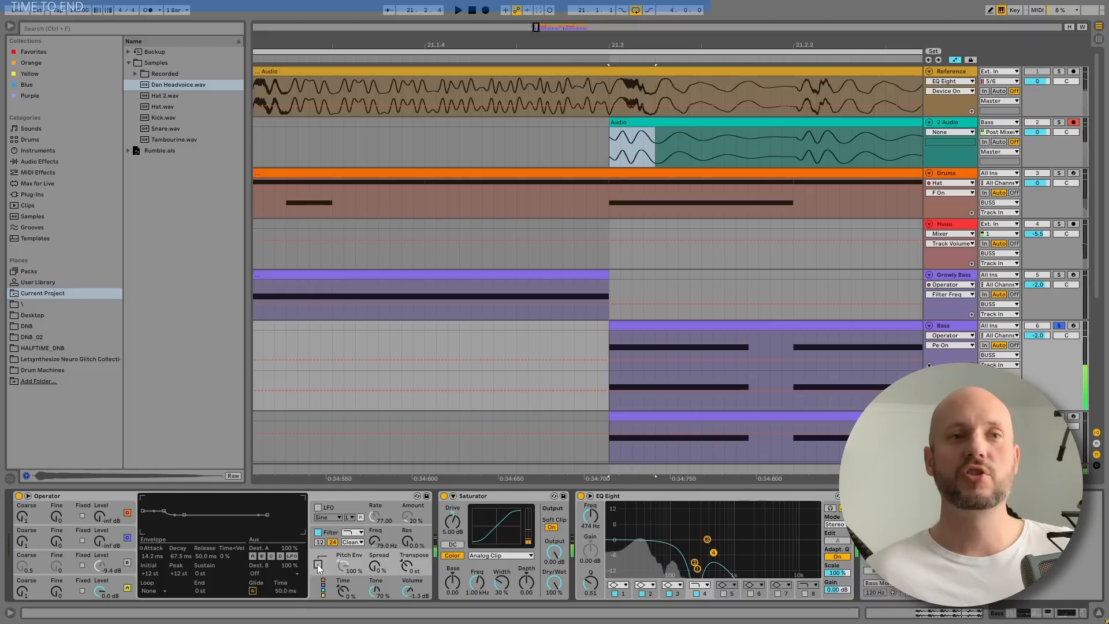
pyautogui.click(127, 563)
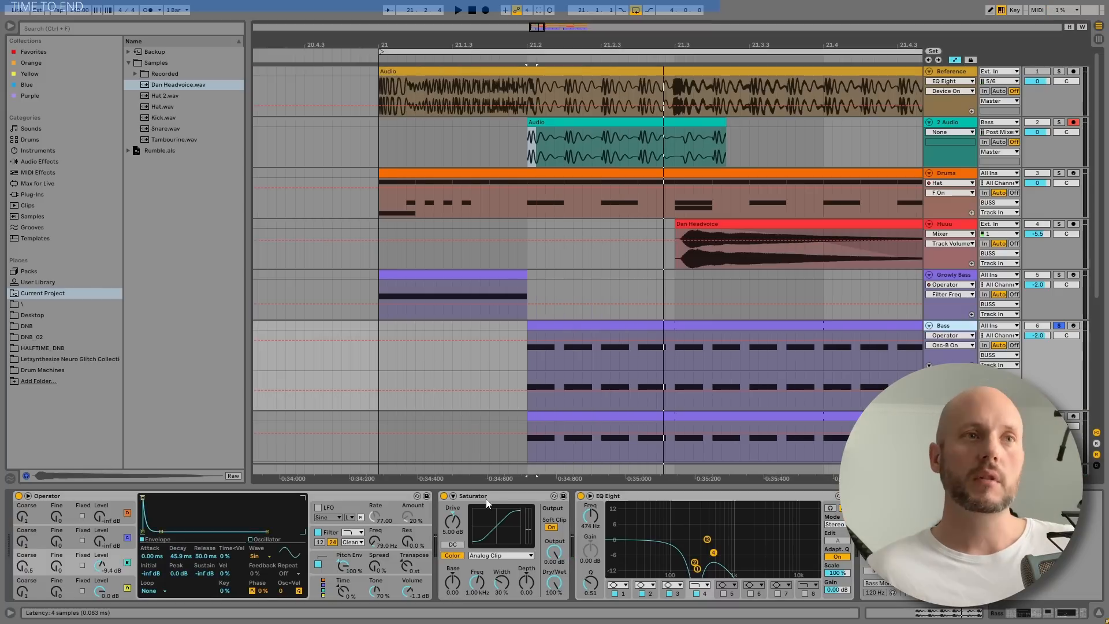
# Play the bass with the Saturator bypassed, and turn the Saturator back on
pyautogui.click(487, 498)
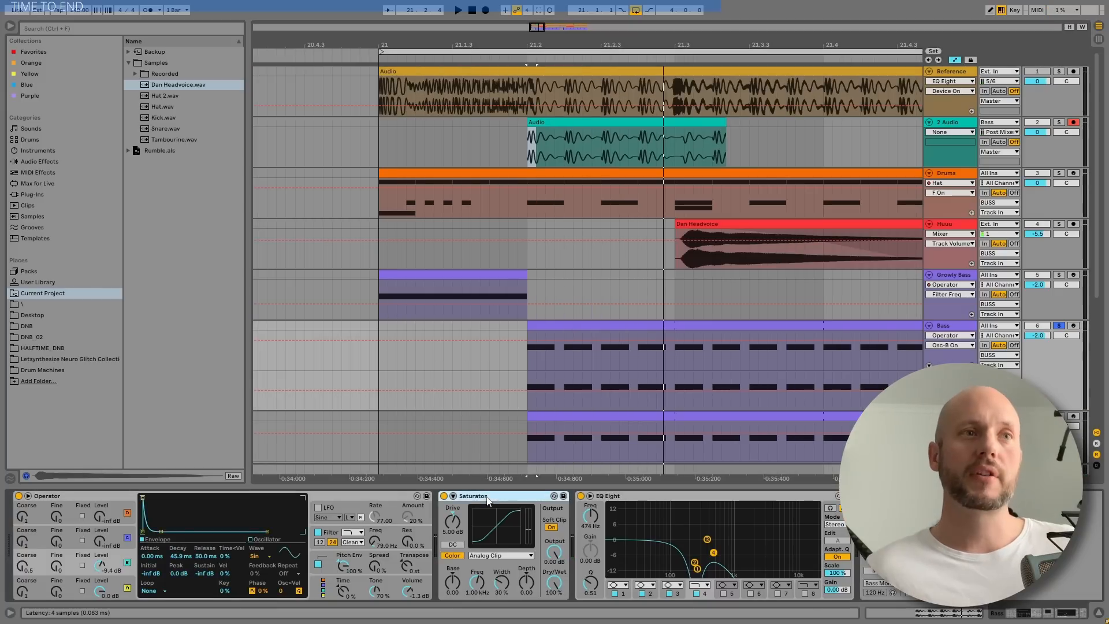
pyautogui.click(443, 495)
pyautogui.press('space')
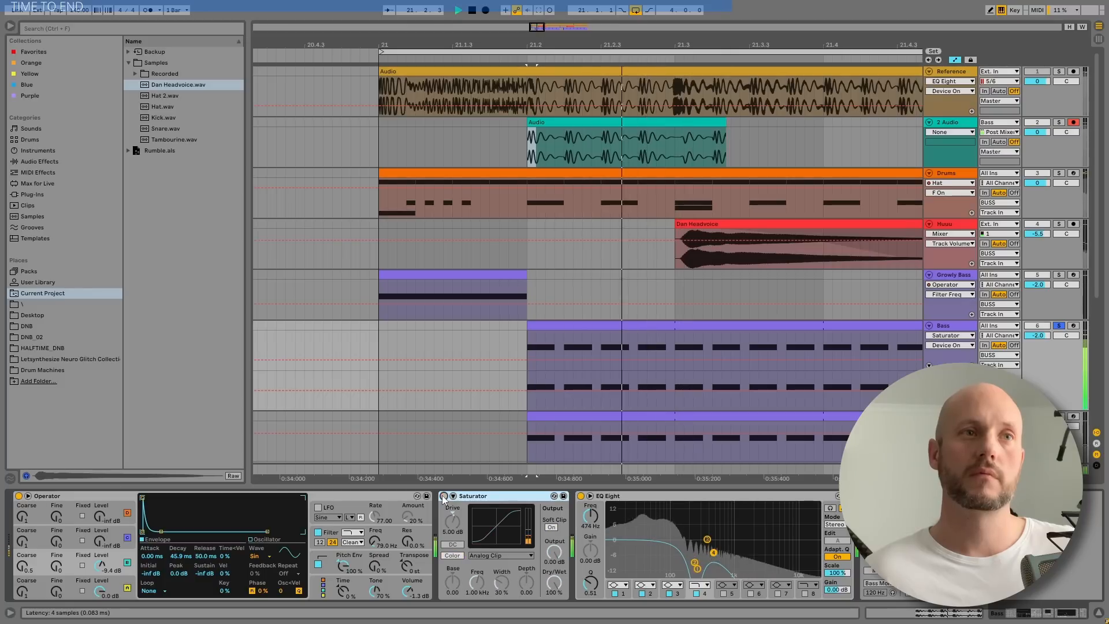
pyautogui.click(444, 496)
# Audition the bass while toggling EQ Eight bands 4, 1 and 2, and leave all of them enabled
pyautogui.click(696, 594)
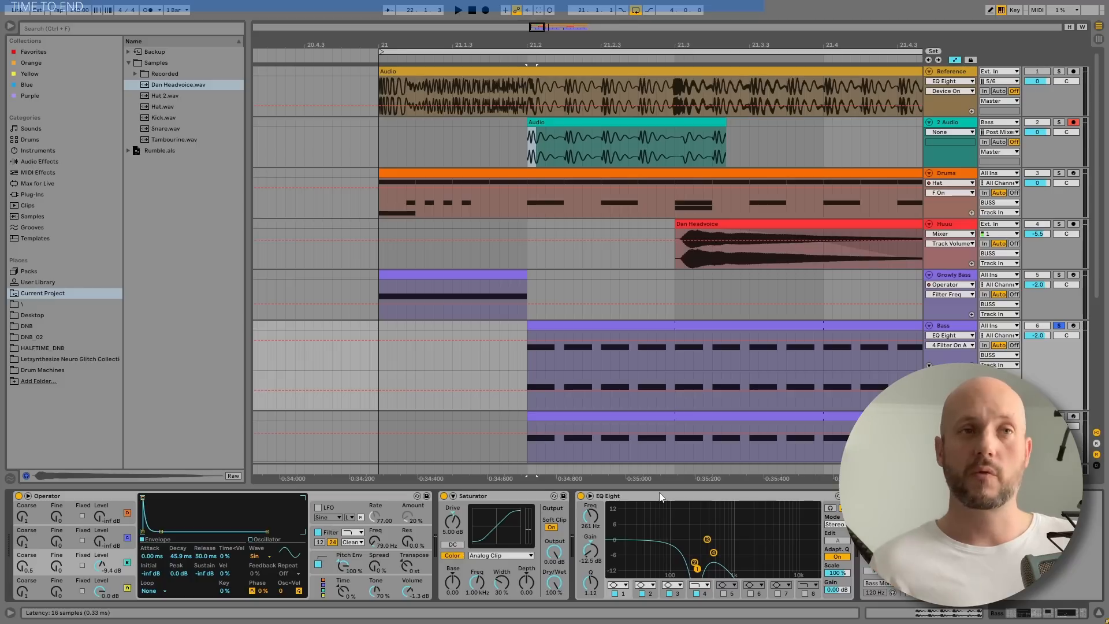
pyautogui.press('space')
pyautogui.click(615, 593)
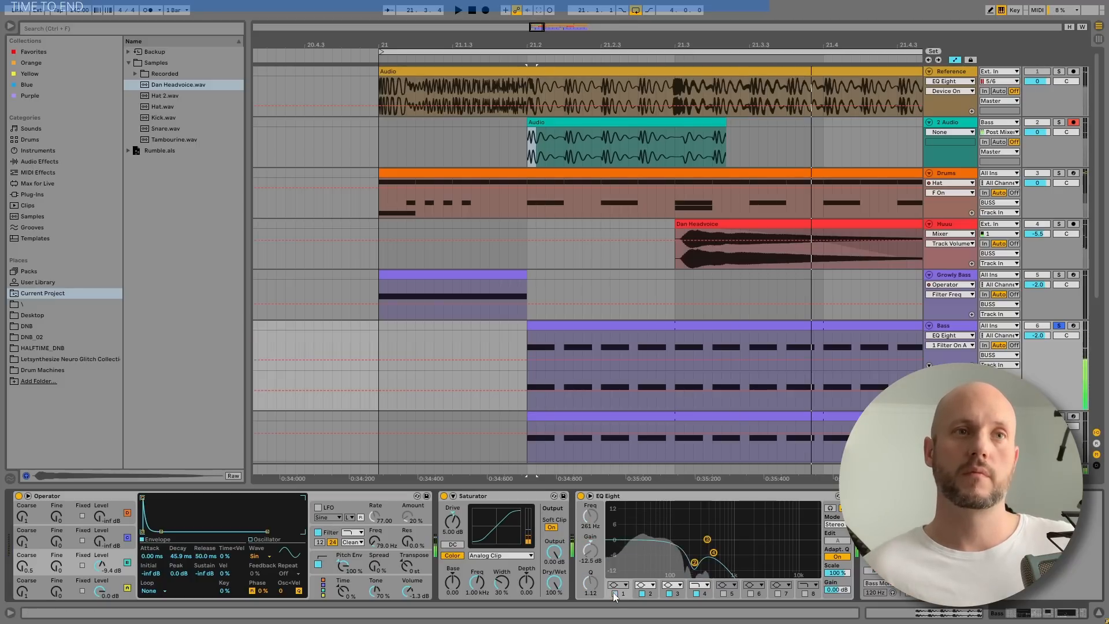
pyautogui.click(643, 593)
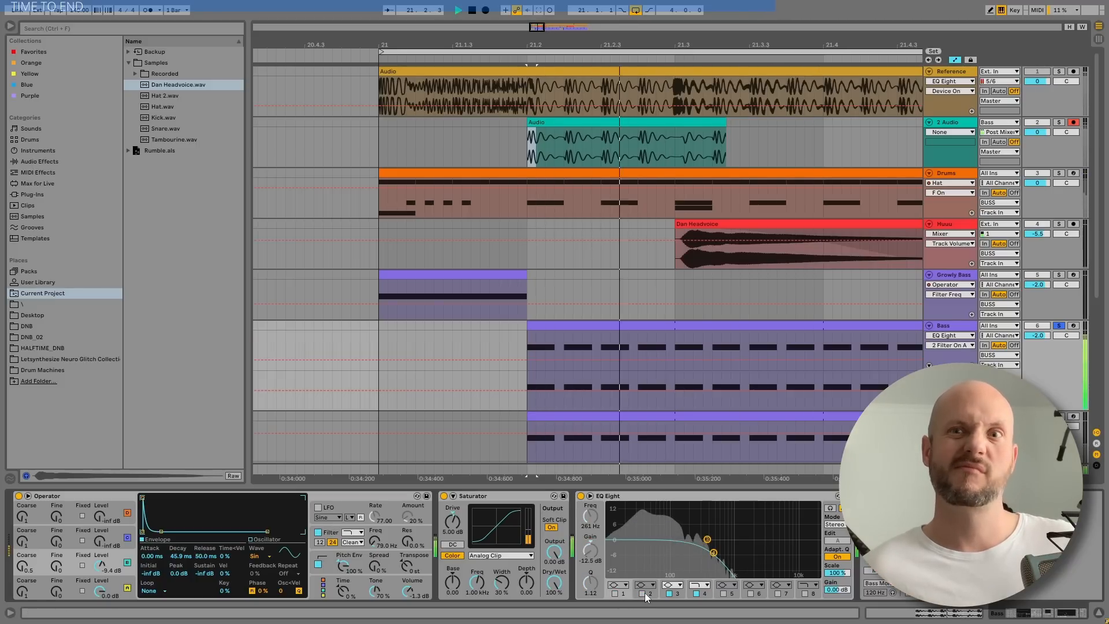
pyautogui.click(643, 594)
pyautogui.click(615, 594)
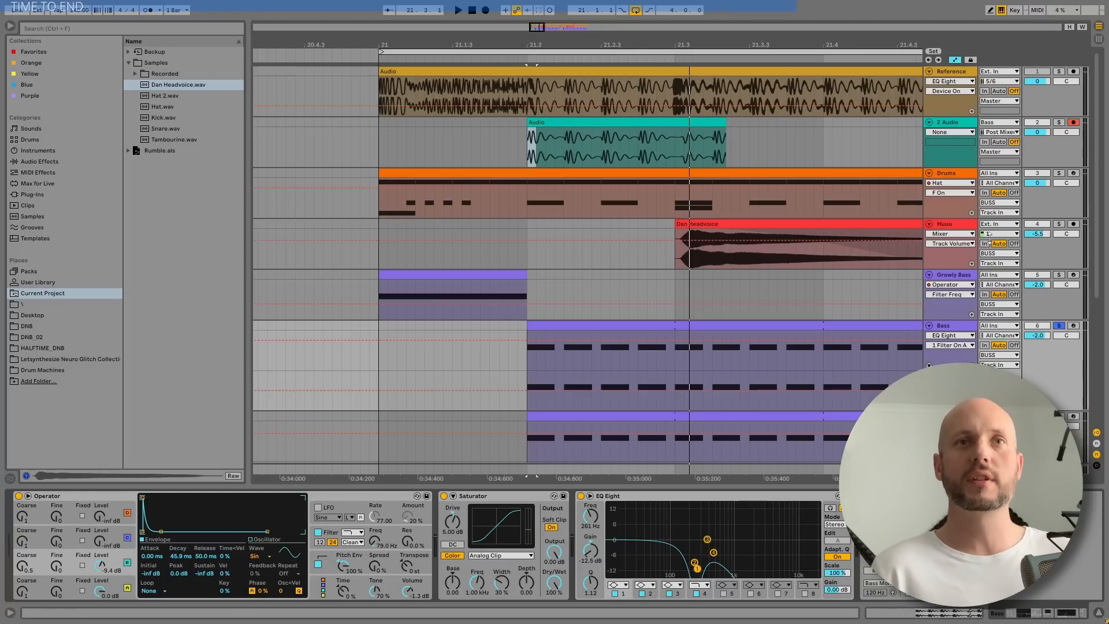
# Solo the Percussion track
pyautogui.scroll(-2, 854, 102)
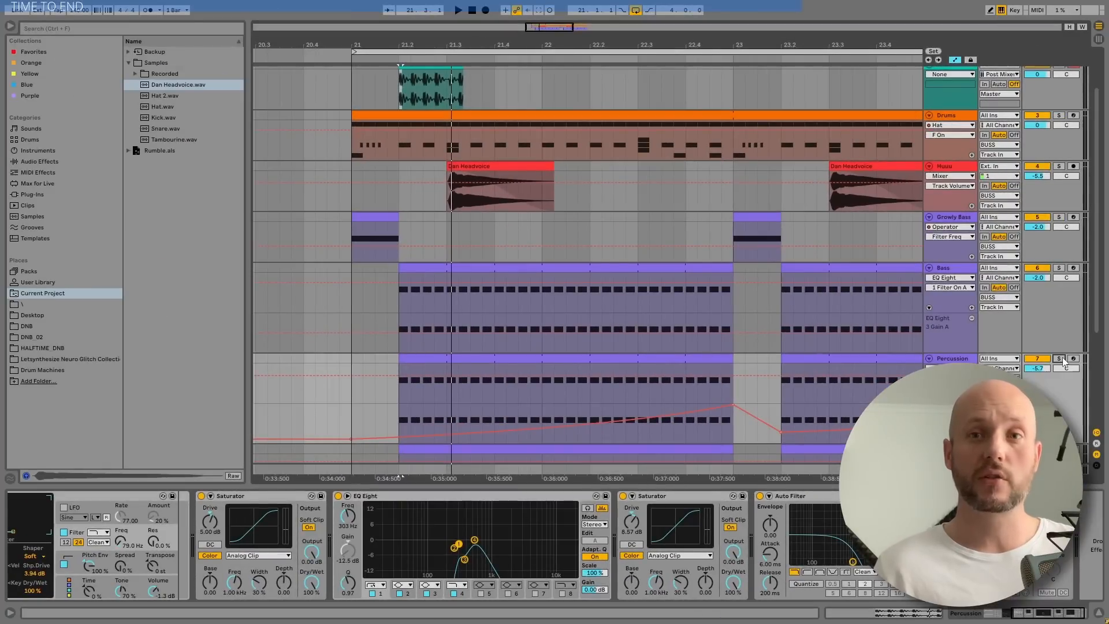
pyautogui.click(1062, 359)
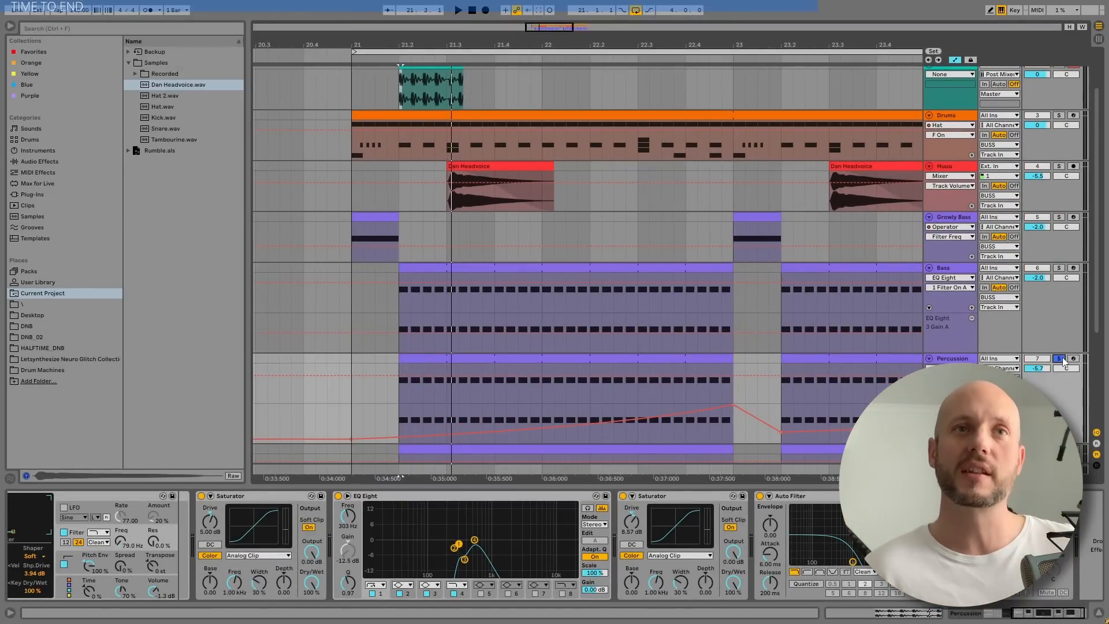
# Play the soloed Percussion track while watching the automated band 3 in its EQ Eight
pyautogui.scroll(-1, 949, 351)
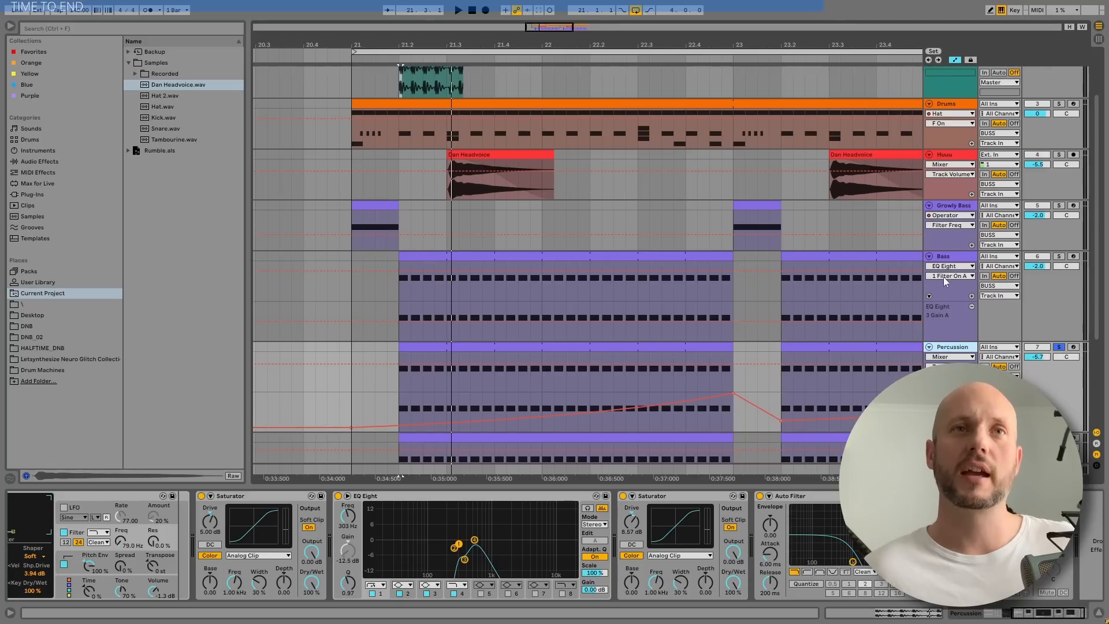
pyautogui.moveTo(1051, 614); pyautogui.dragTo(1016, 612)
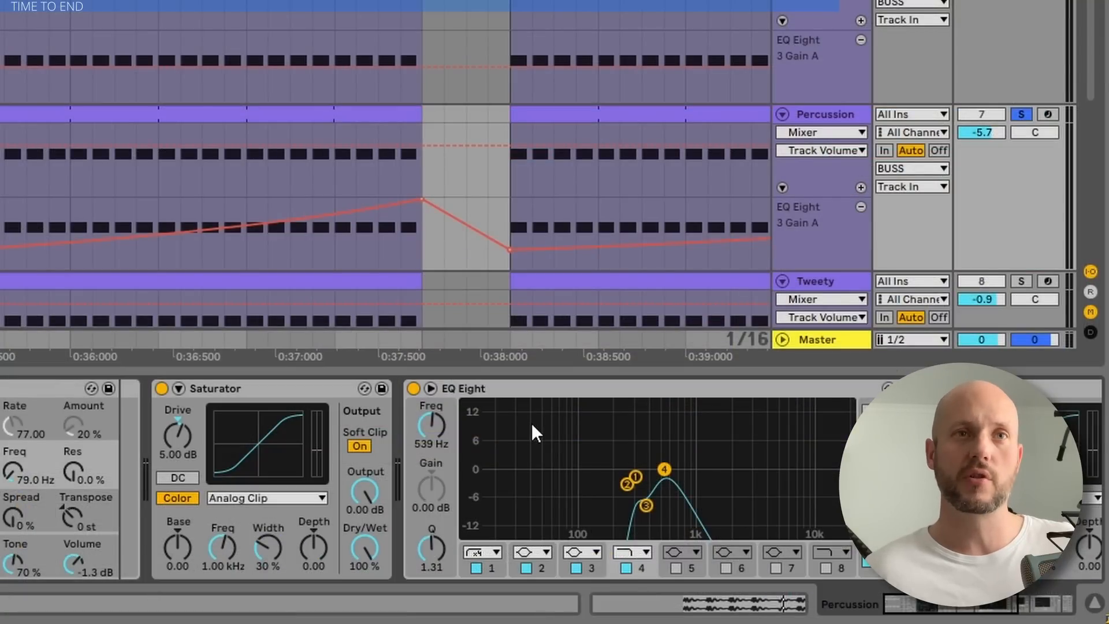
pyautogui.press('space')
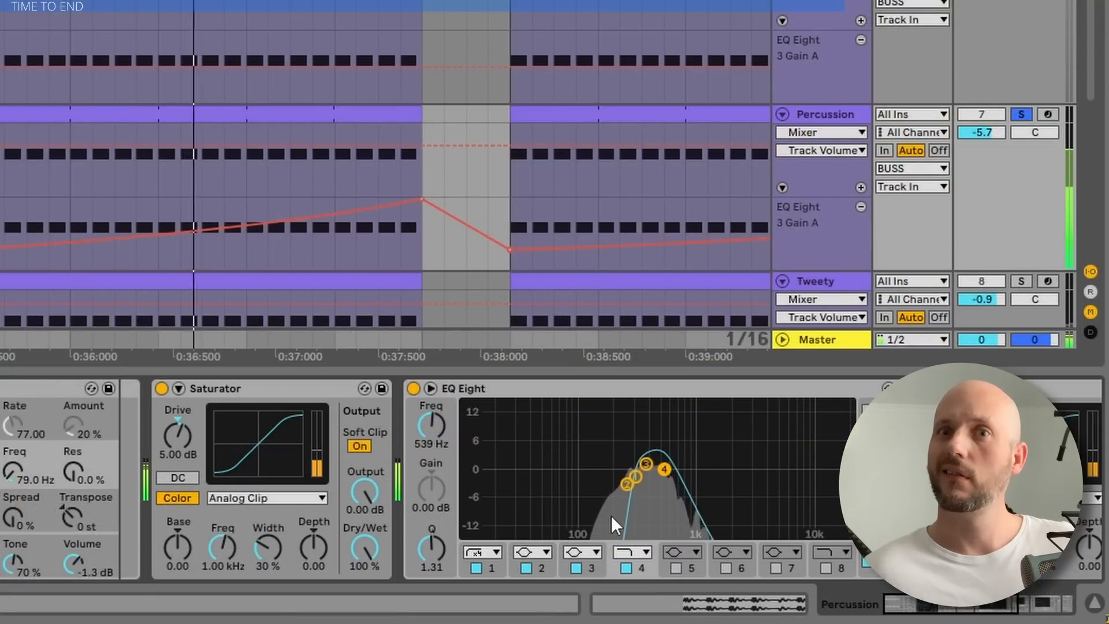
pyautogui.press('space')
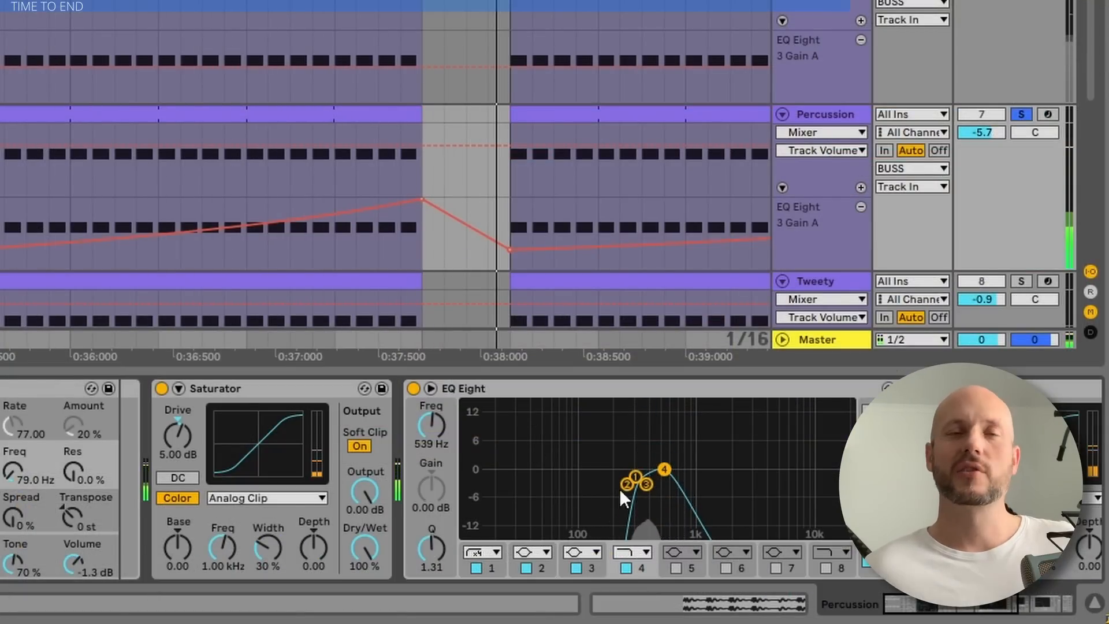
# Audition the Reference track with EQ Eight on and band 2 boosted to 13.4 dB at 365 Hz, and switch band 2 off
pyautogui.scroll(5, 371, 265)
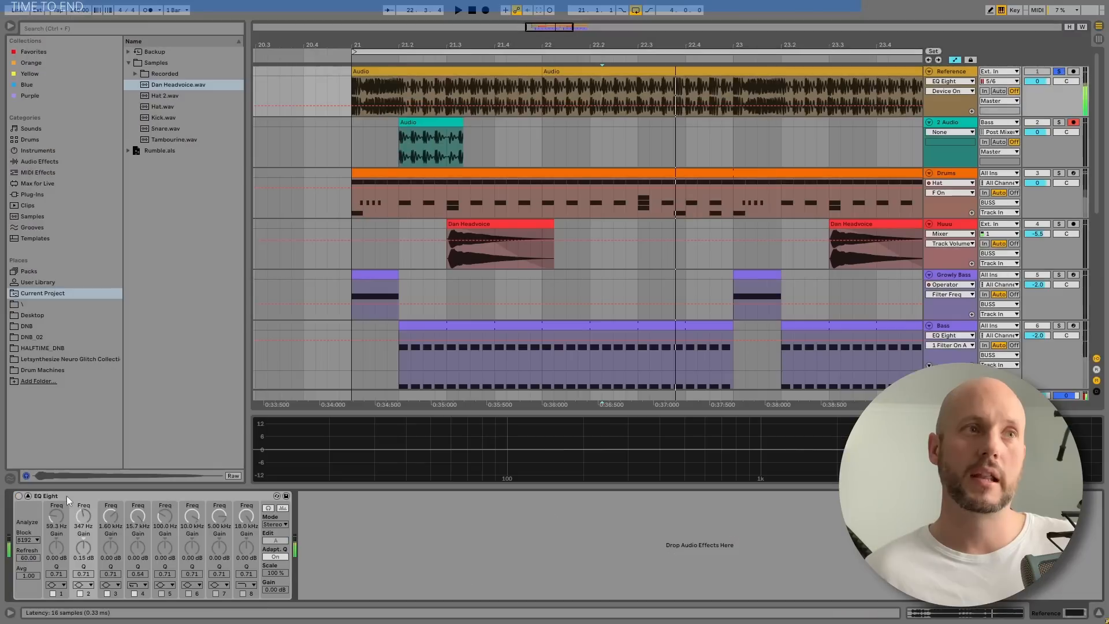
pyautogui.moveTo(611, 410); pyautogui.dragTo(578, 323)
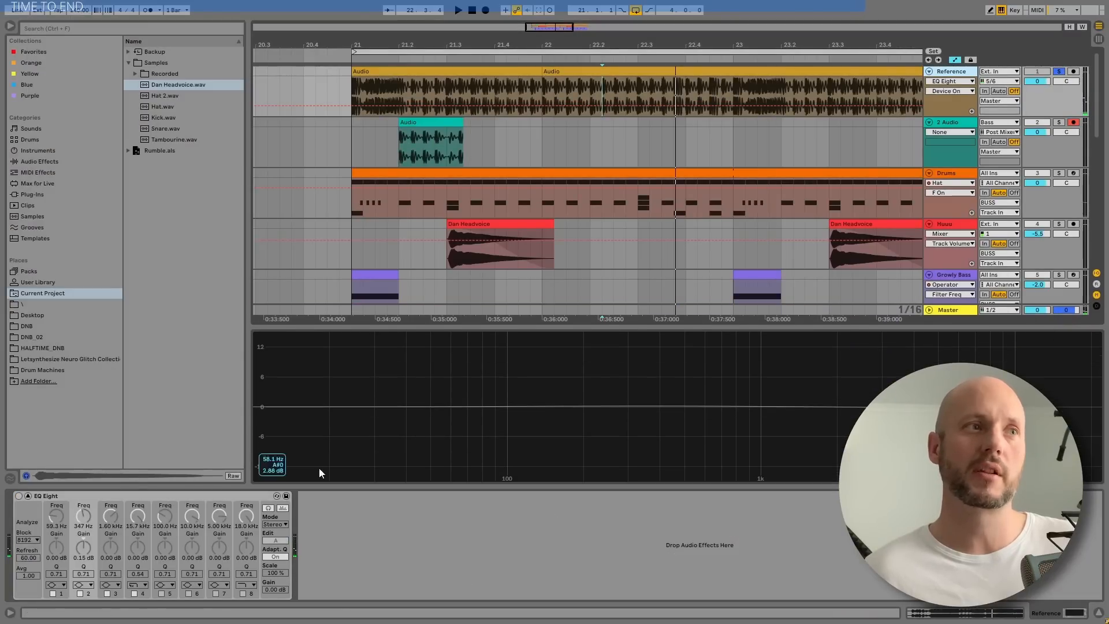
pyautogui.click(19, 496)
pyautogui.press('space')
pyautogui.moveTo(643, 406); pyautogui.dragTo(650, 342)
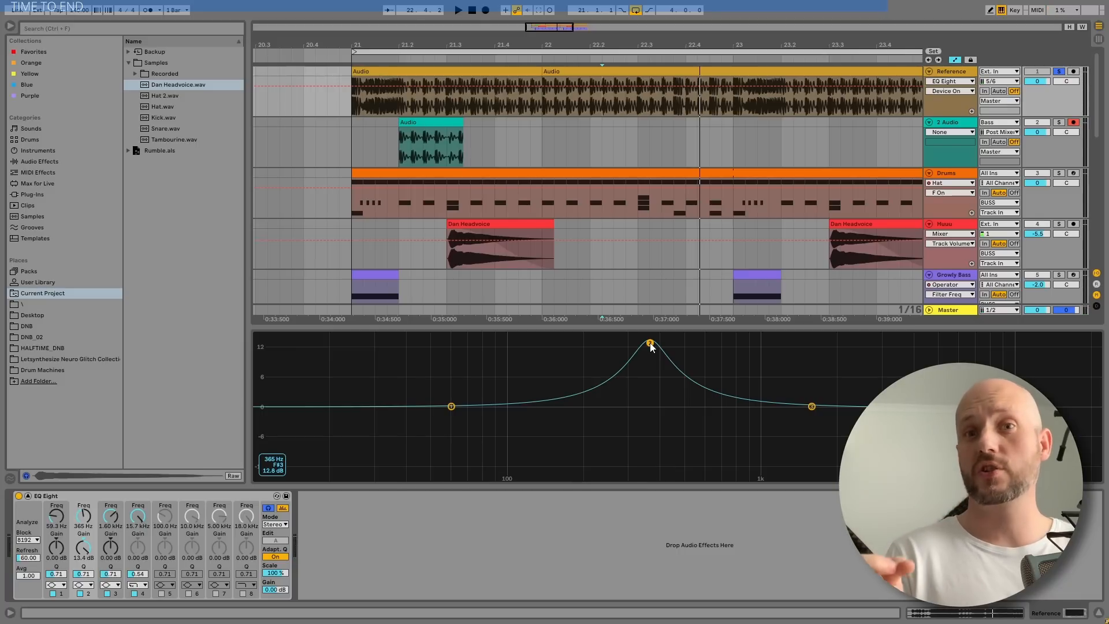
pyautogui.press('space')
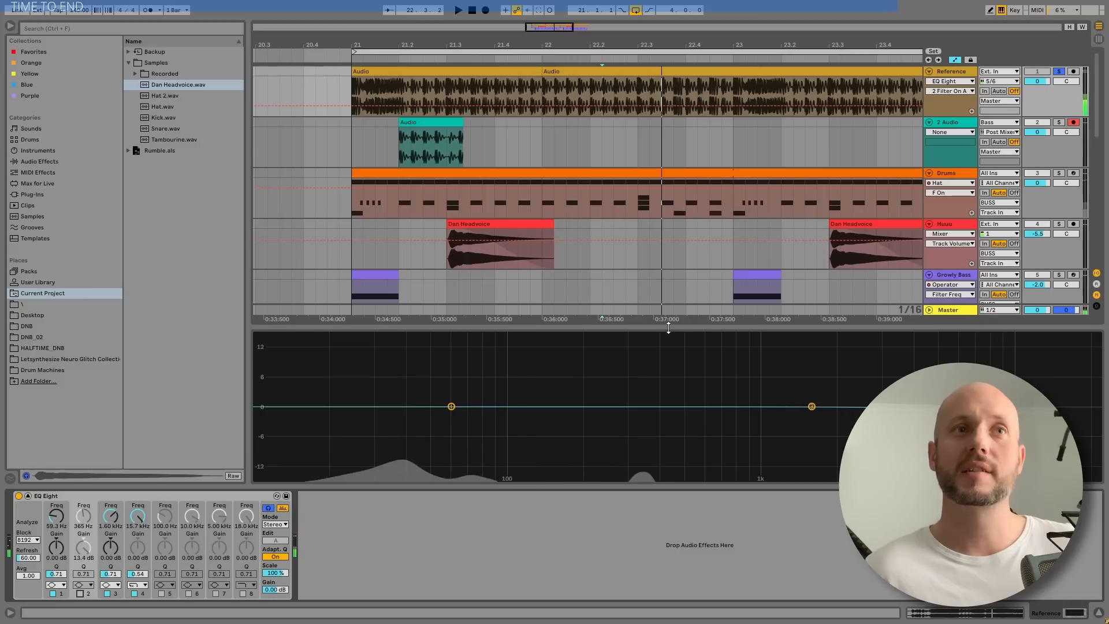
pyautogui.moveTo(669, 327); pyautogui.dragTo(685, 620)
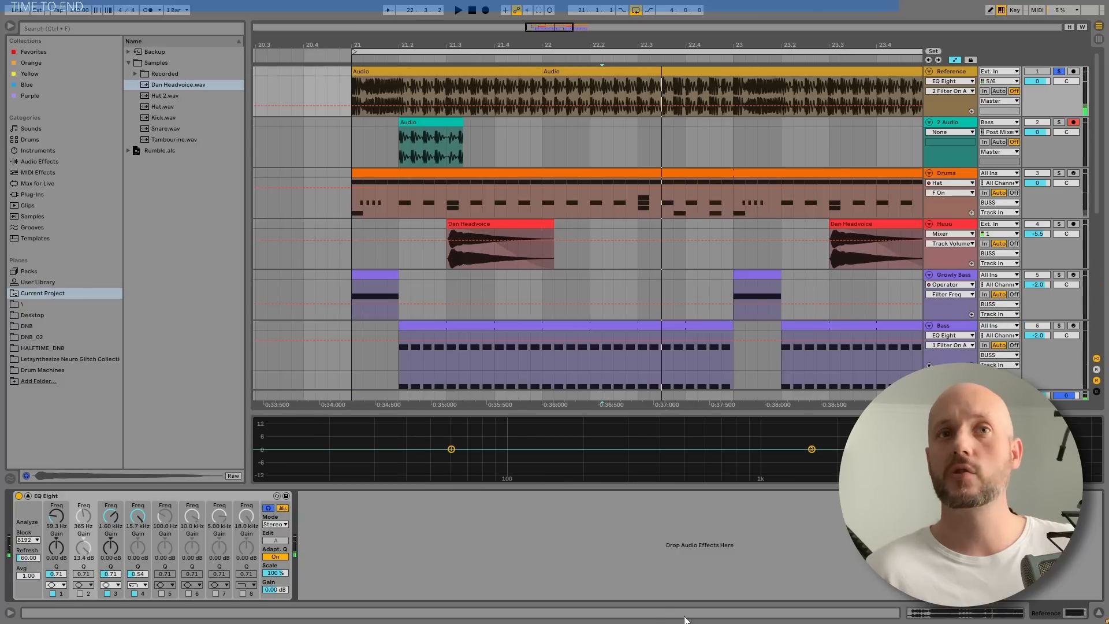
# Inspect the Percussion track's device chain: EQ Eight band 3, the second Saturator and the Auto Filter
pyautogui.click(1097, 607)
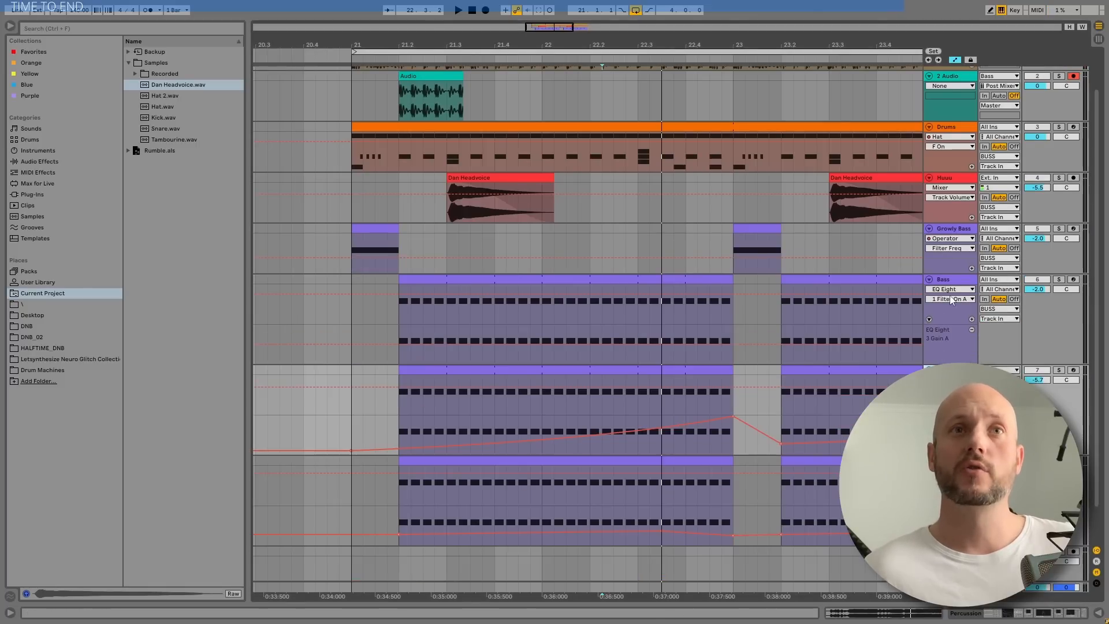
pyautogui.click(1100, 613)
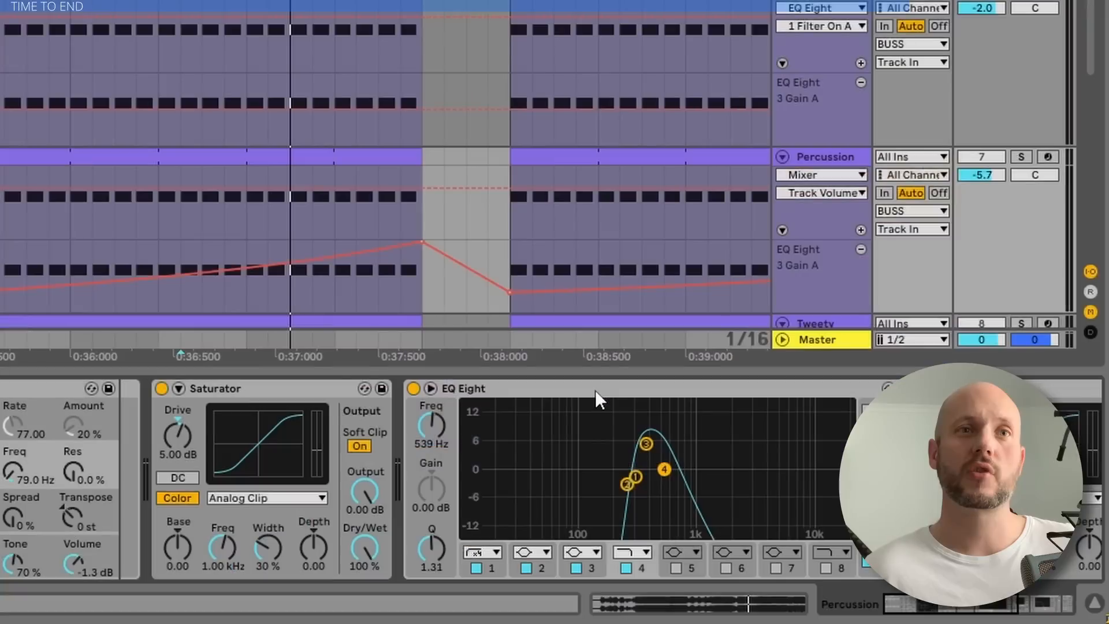
pyautogui.click(828, 496)
pyautogui.click(647, 443)
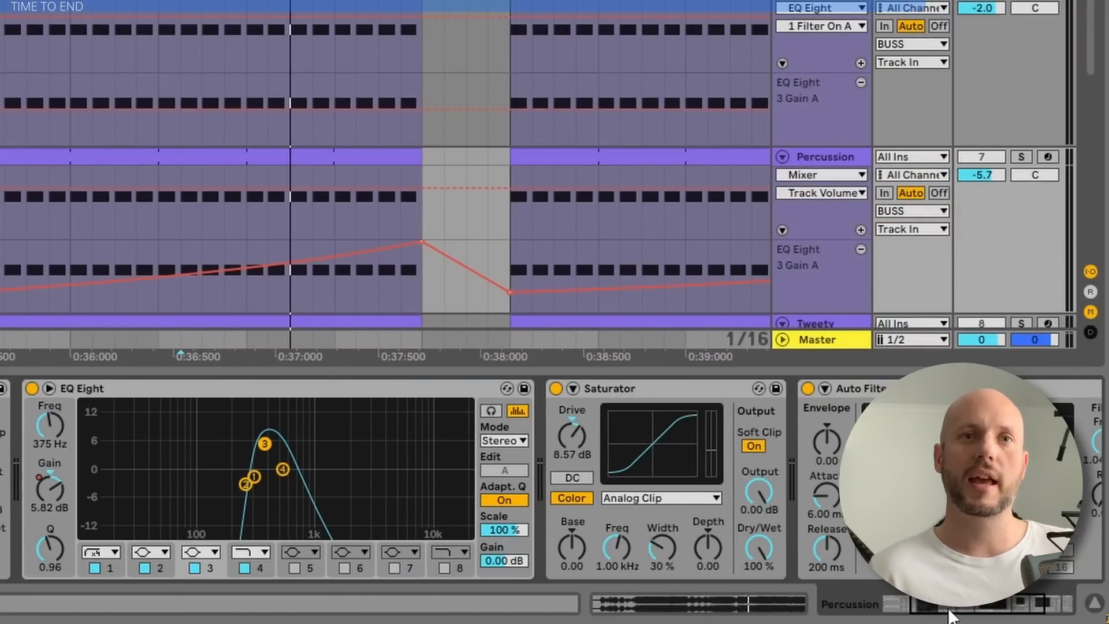
pyautogui.click(949, 615)
pyautogui.click(674, 392)
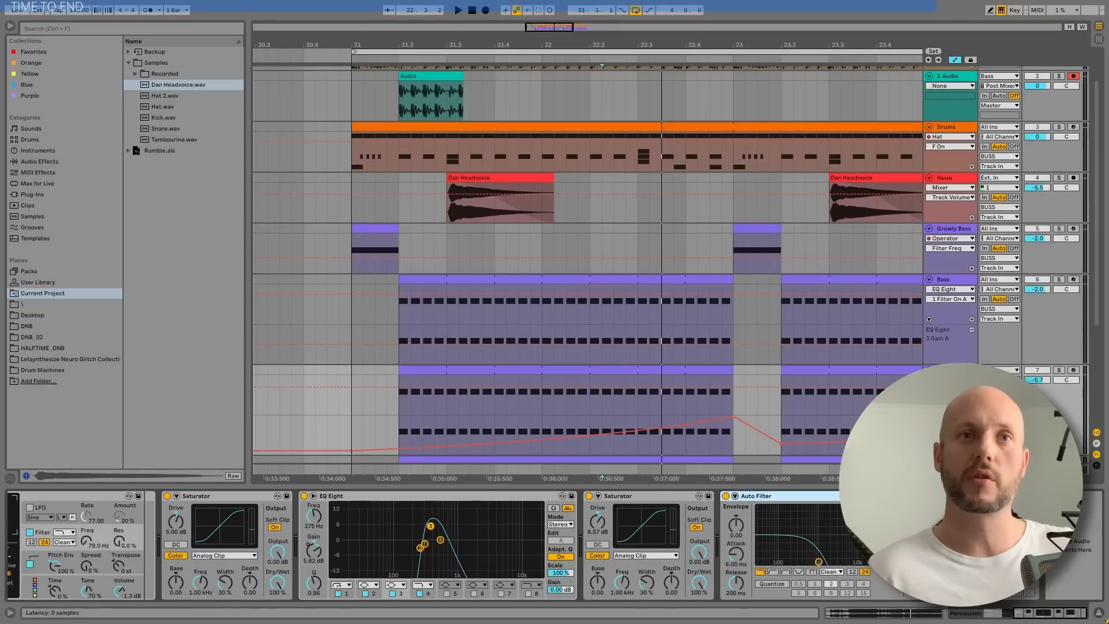
# Solo the Percussion track and play it back over the loop
pyautogui.click(846, 60)
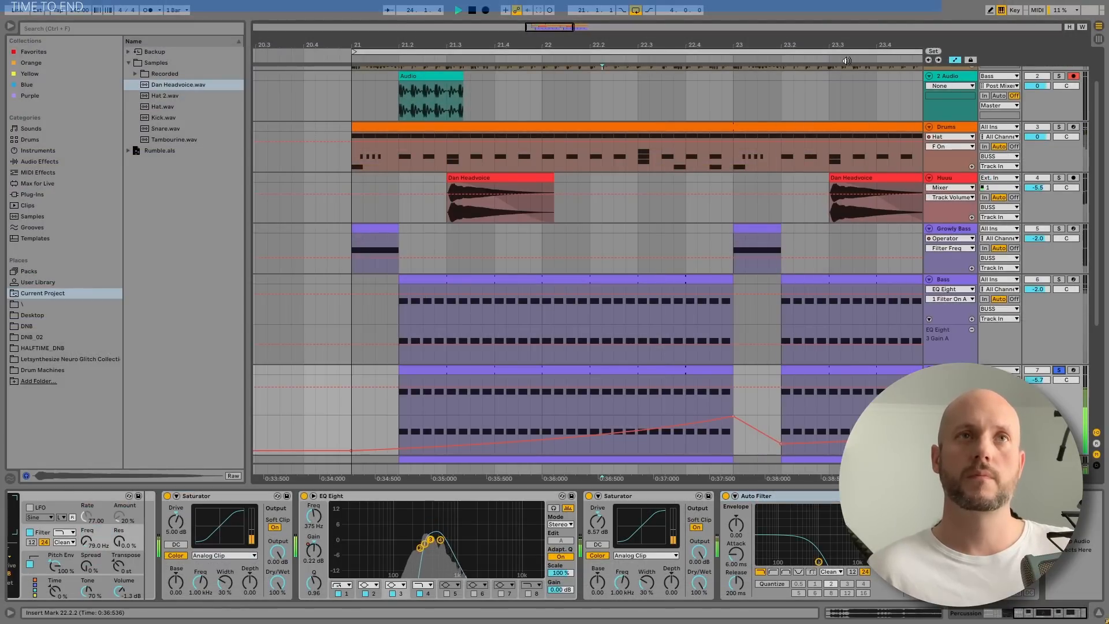
pyautogui.moveTo(846, 46); pyautogui.dragTo(697, 22)
pyautogui.press('space')
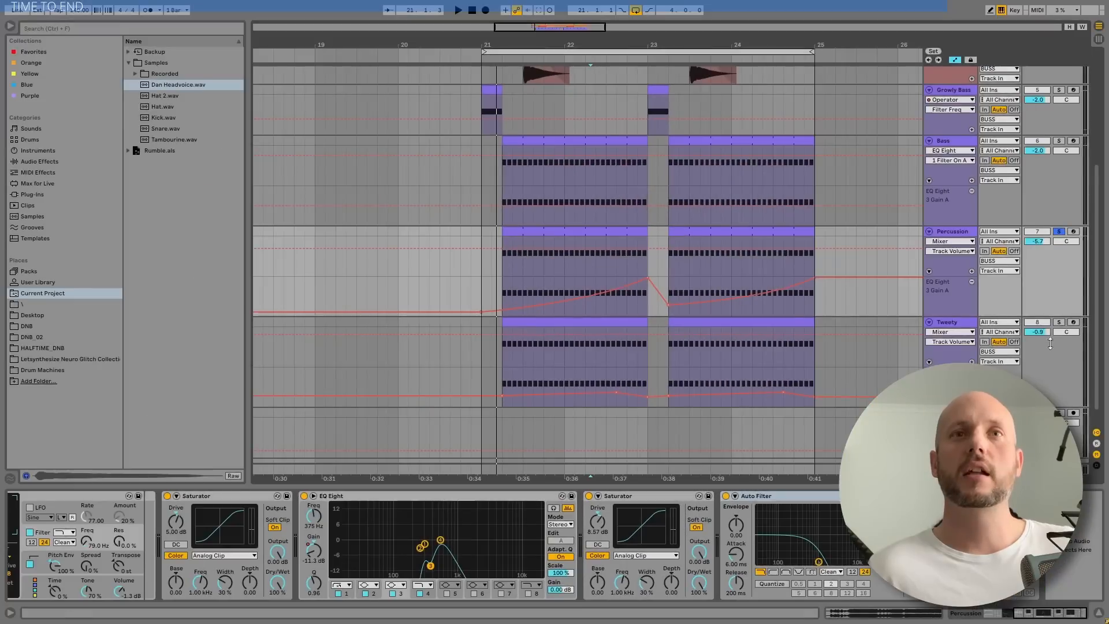
# Solo the Tweety track and play its first clip
pyautogui.click(1059, 322)
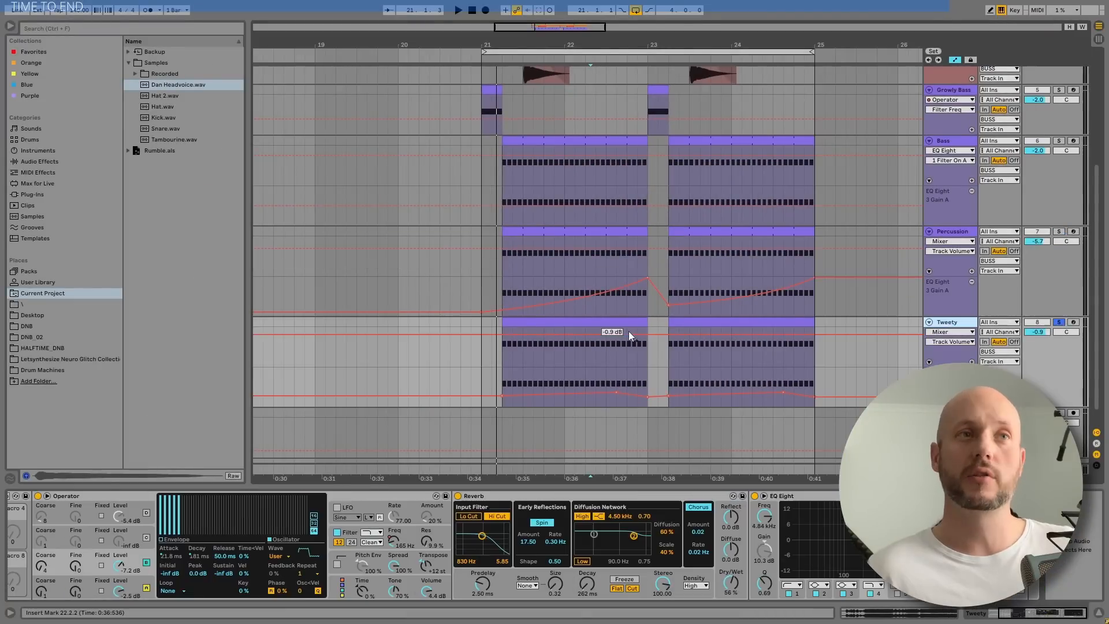
pyautogui.click(503, 325)
pyautogui.press('space')
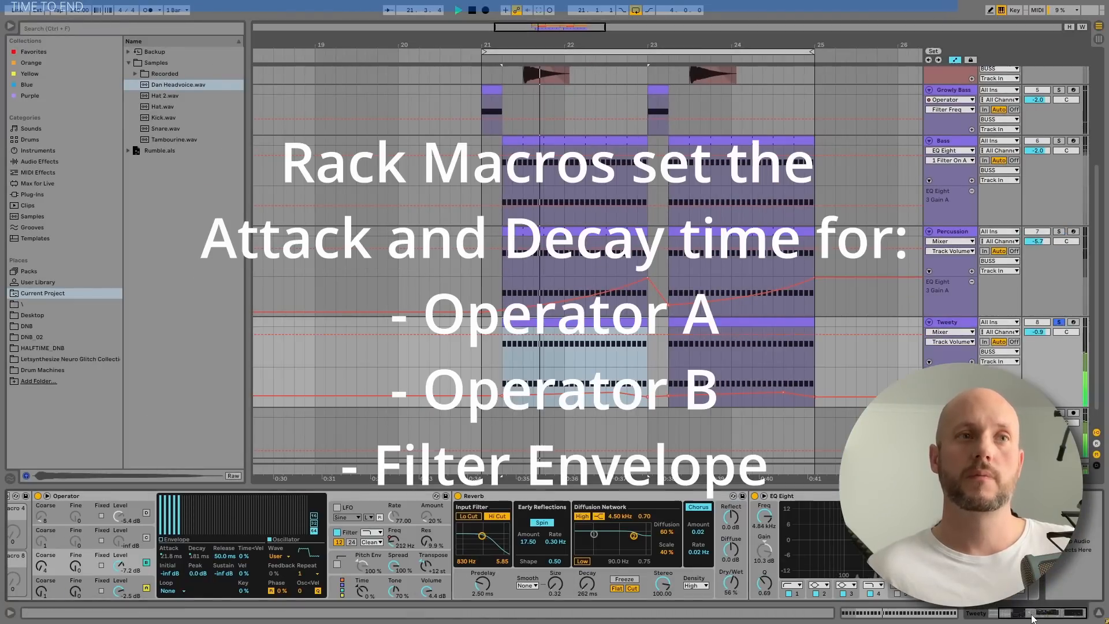
# Show Tweety's Instrument Rack macros and inspect the wave and envelope settings of Operator's oscillators A and B
pyautogui.click(1014, 614)
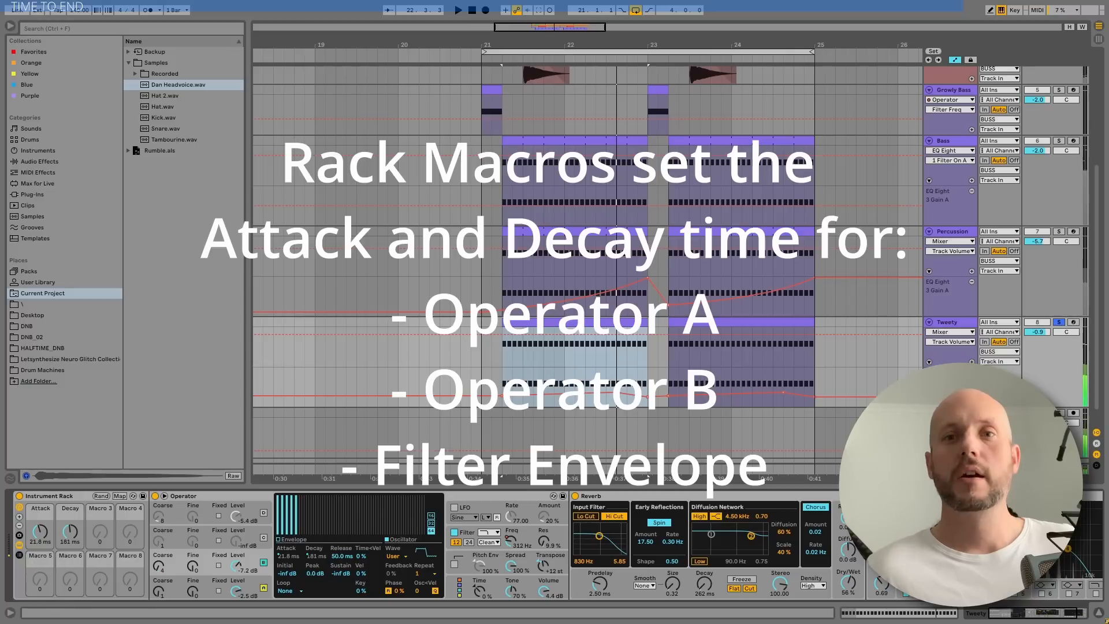
pyautogui.click(254, 582)
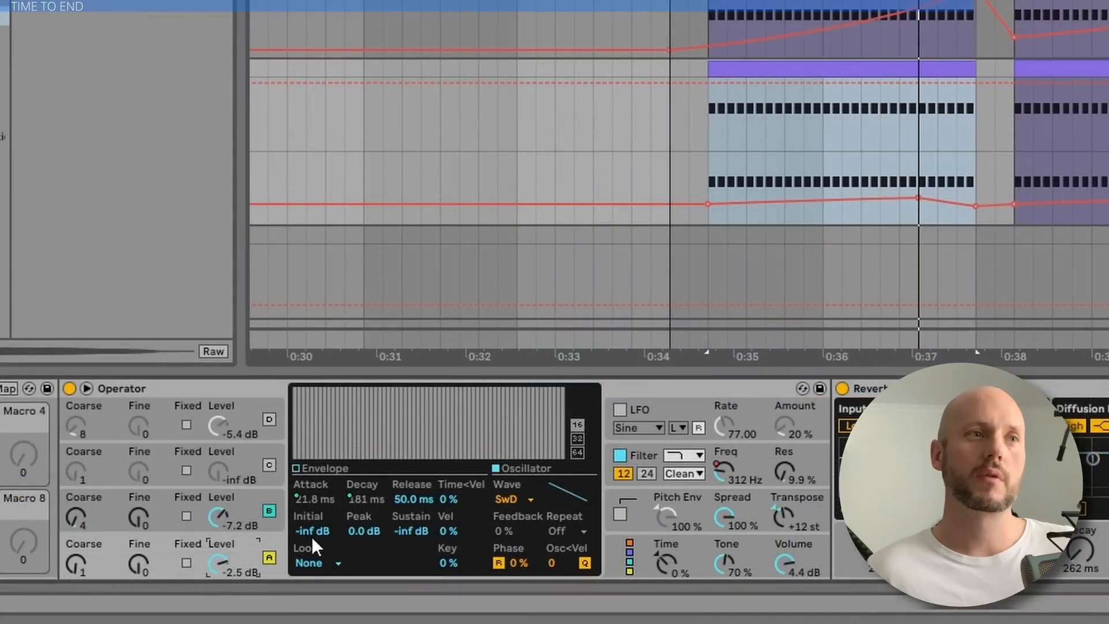
pyautogui.click(232, 506)
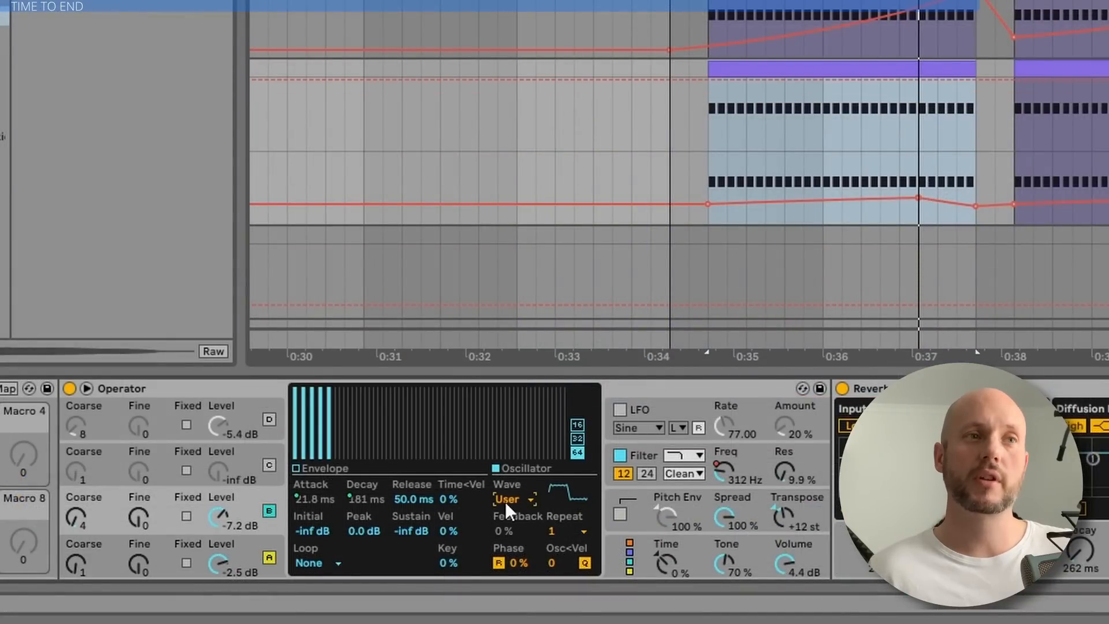
pyautogui.click(122, 517)
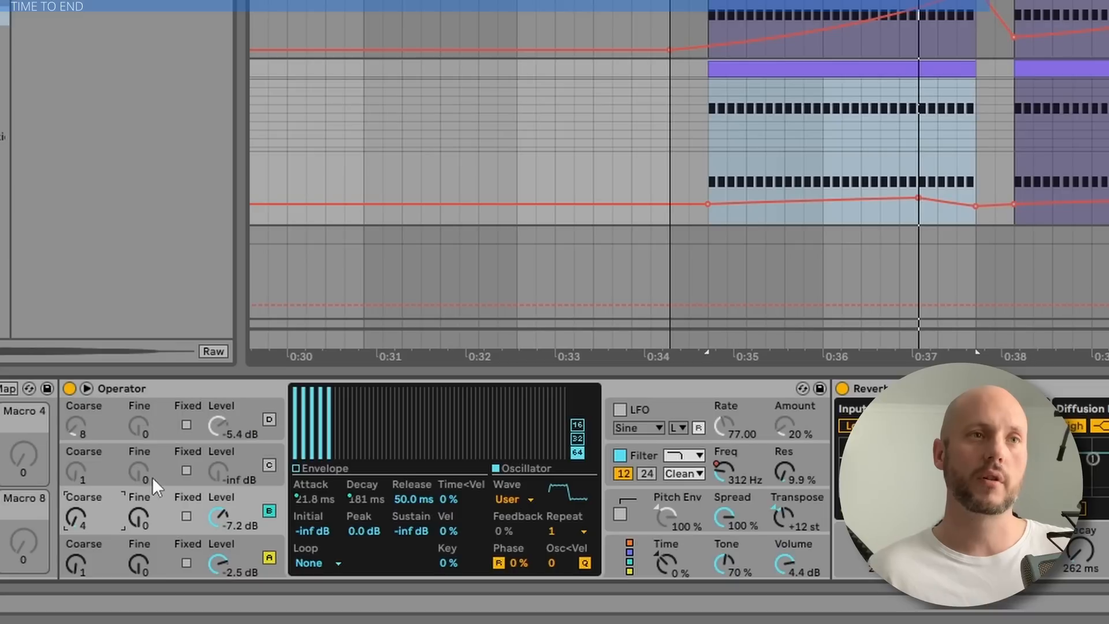
# Audition Tweety with Operator's filter shaper off and with the filter off, restore the Soft shaper and the filter, and show the Spread setting
pyautogui.click(747, 464)
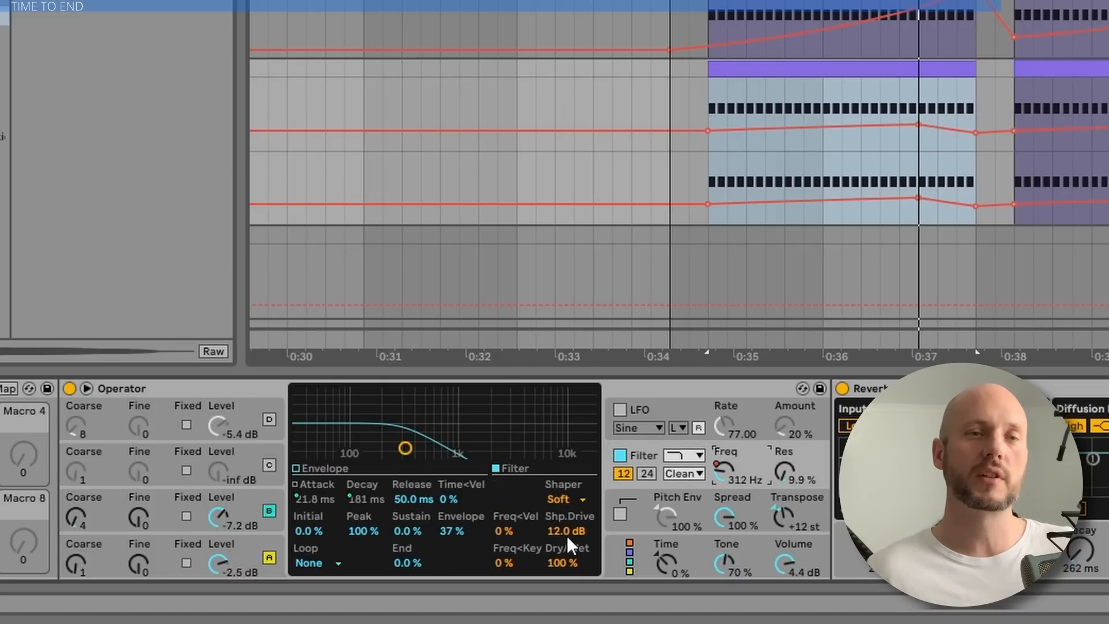
pyautogui.click(570, 500)
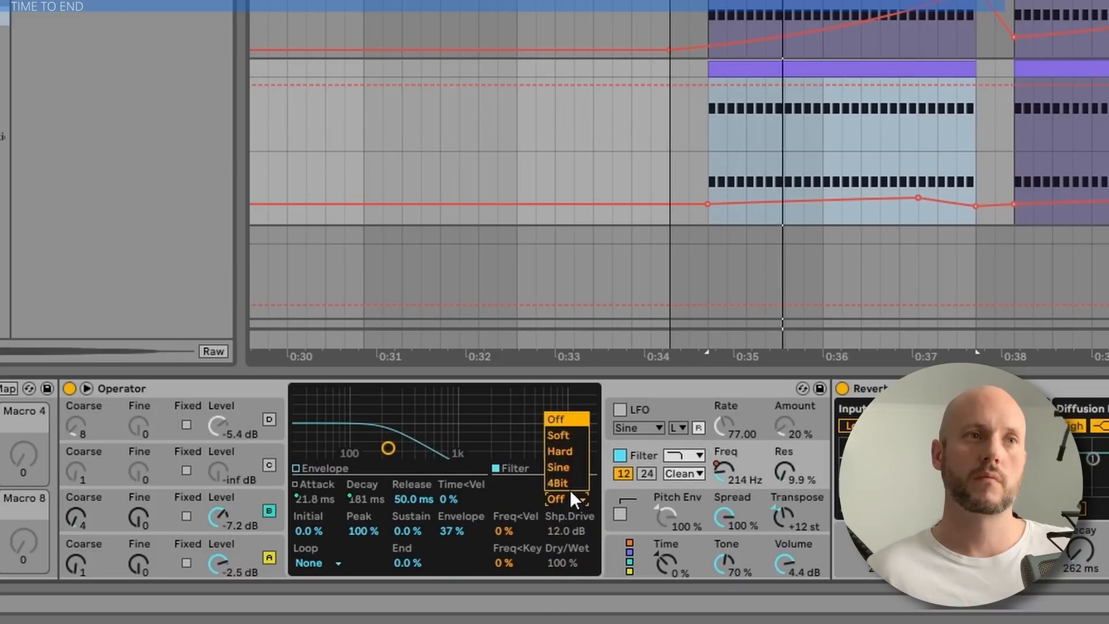
pyautogui.click(567, 437)
pyautogui.click(619, 454)
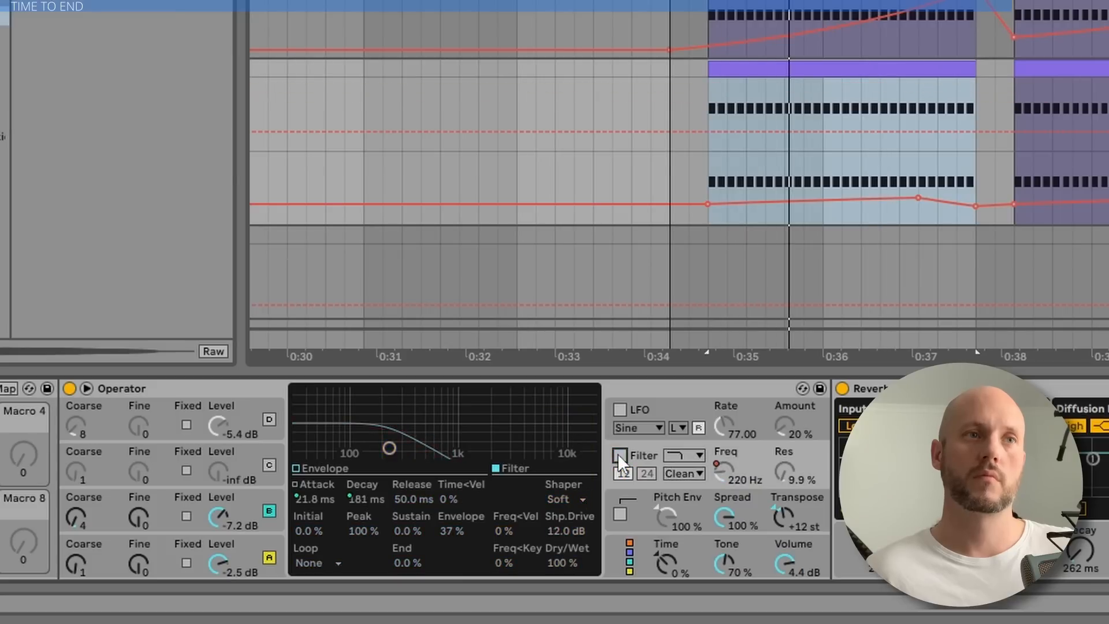
pyautogui.click(618, 454)
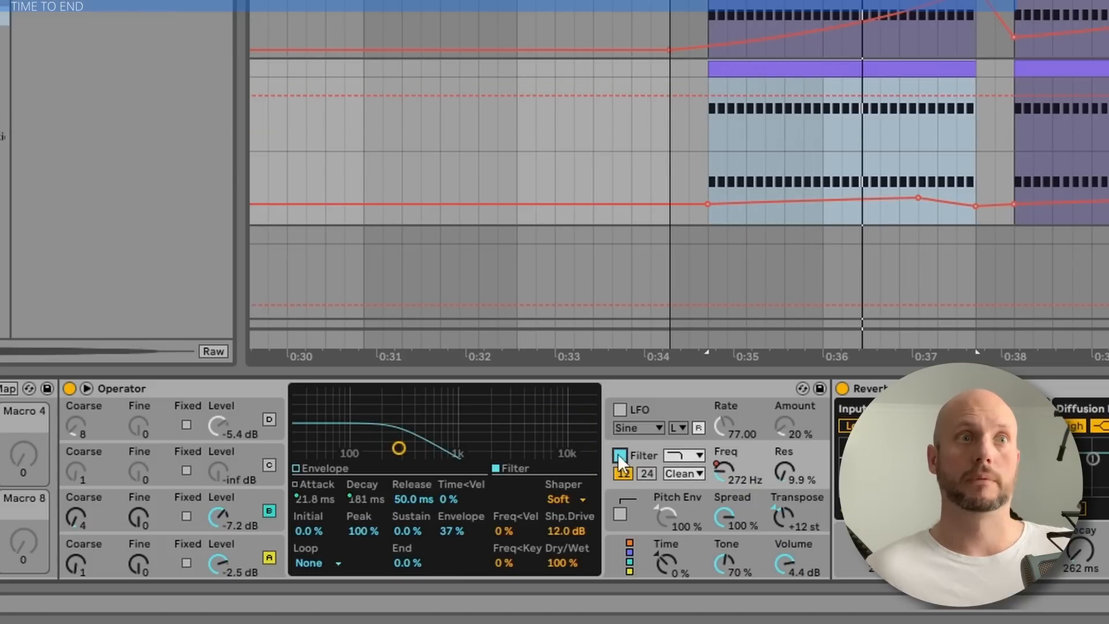
pyautogui.click(726, 521)
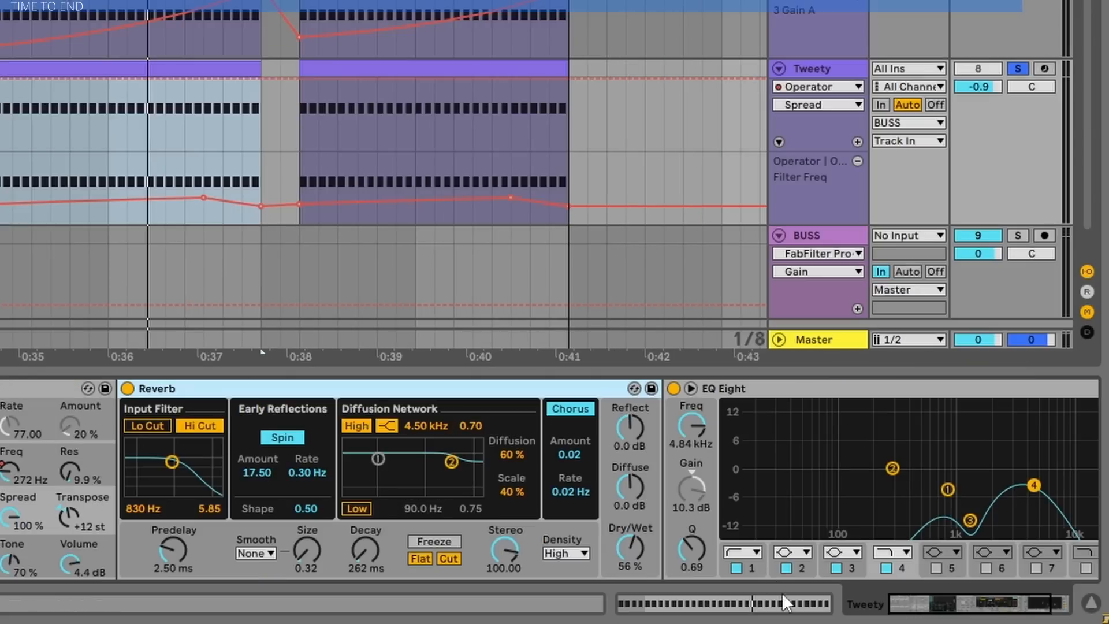
# Inspect Tweety's Reverb and EQ Eight settings while playing the track
pyautogui.moveTo(918, 615); pyautogui.dragTo(1003, 618)
pyautogui.click(640, 390)
pyautogui.press('space')
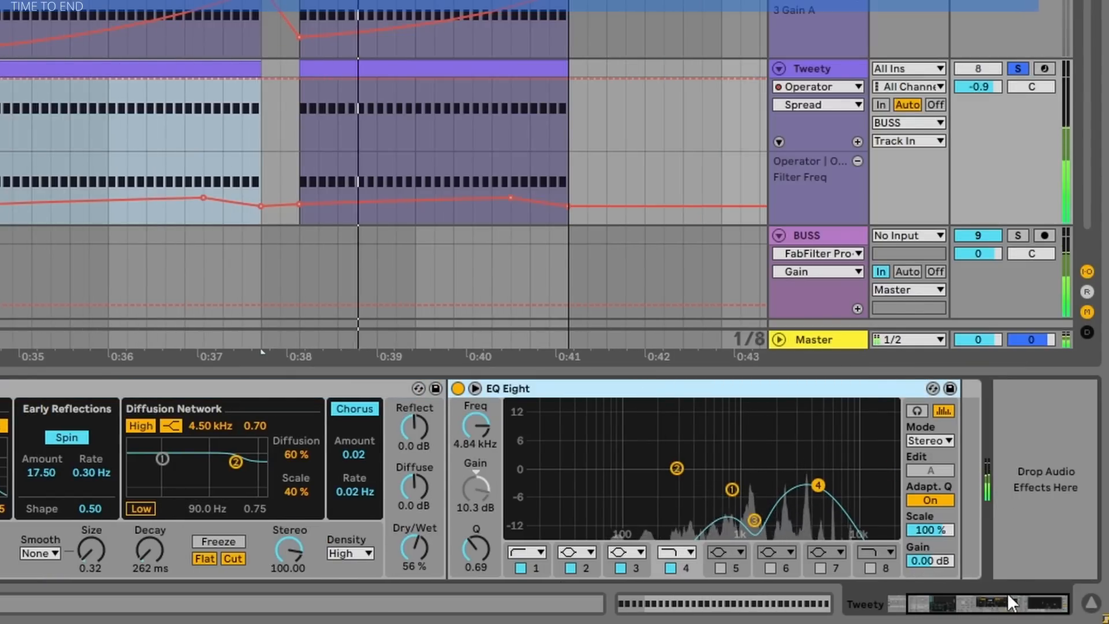
pyautogui.press('space')
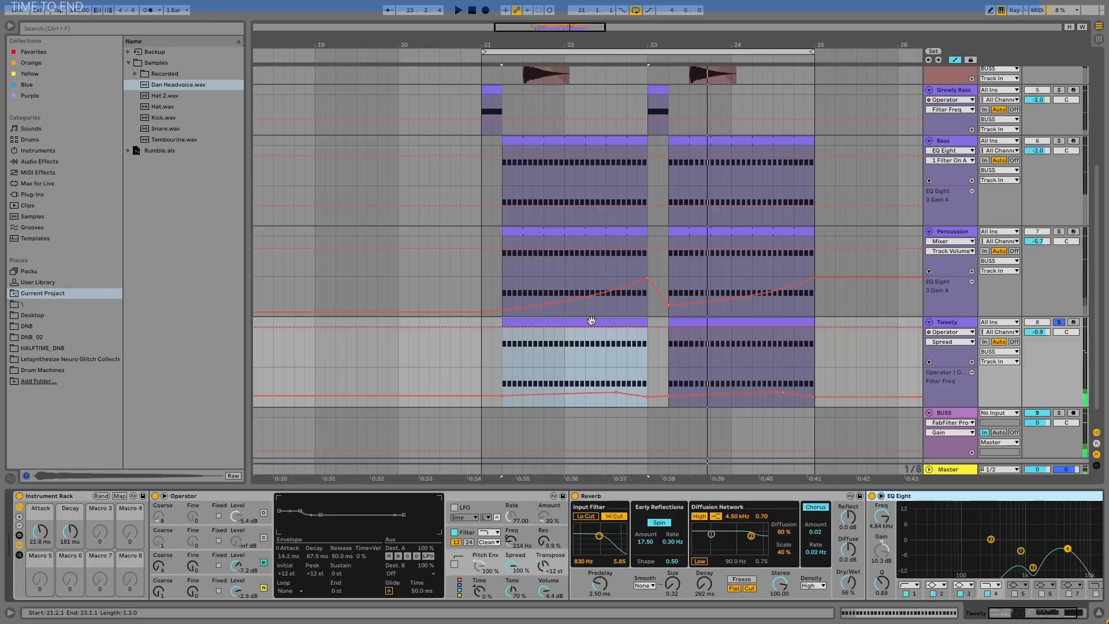
# Open Tweety's first clip and display its MIDI Ctrl Pitch Bend envelope
pyautogui.doubleClick(158, 68)
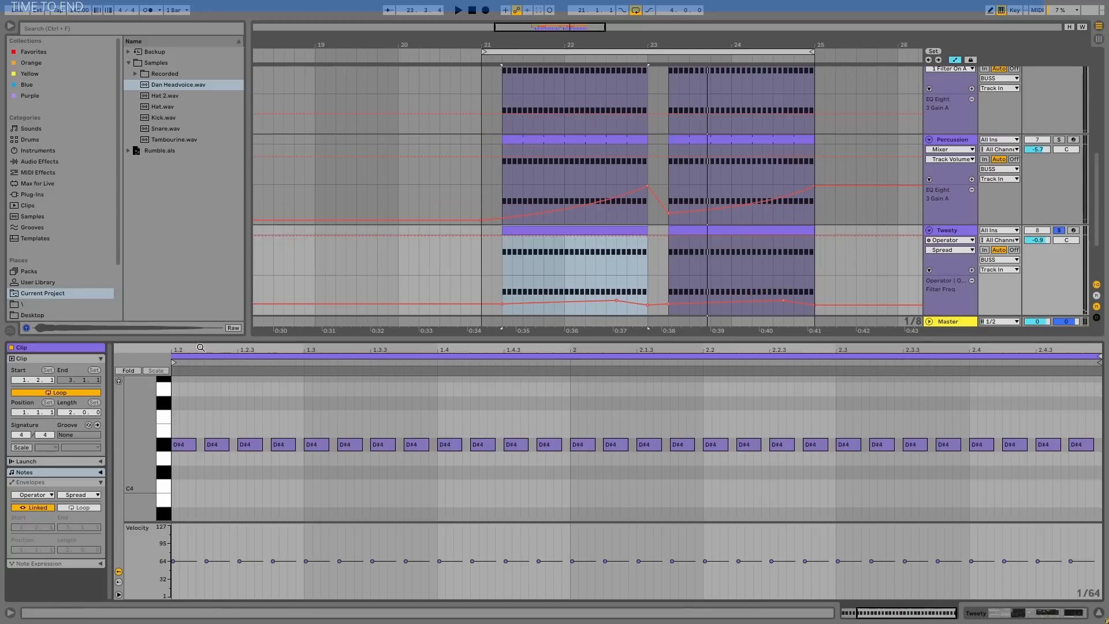
pyautogui.moveTo(203, 348); pyautogui.dragTo(191, 498)
pyautogui.click(133, 525)
pyautogui.click(137, 455)
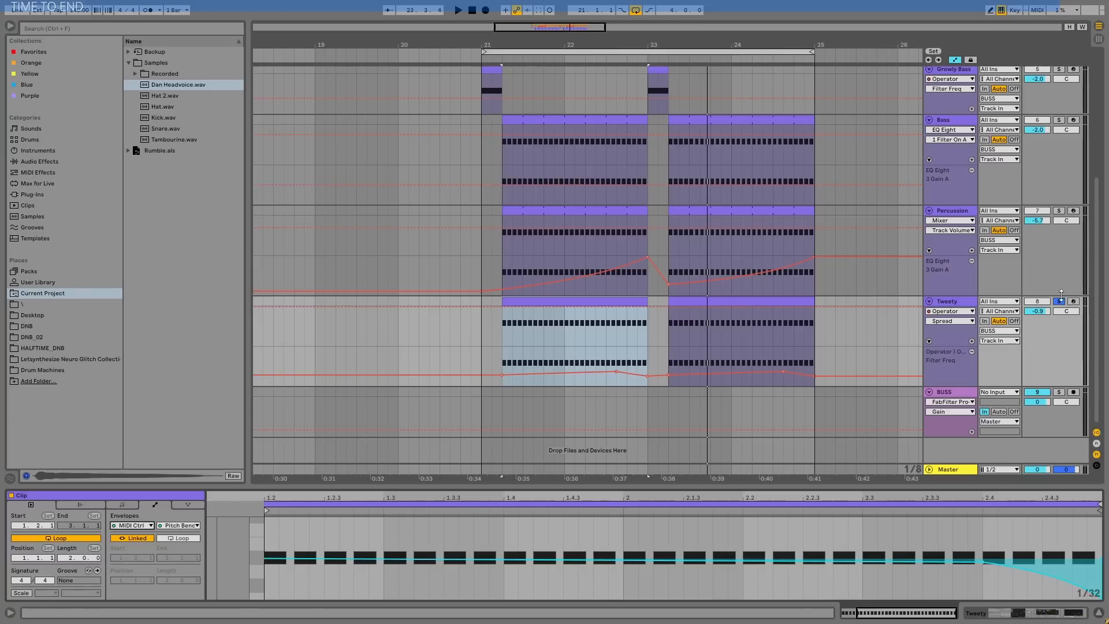
# Unsolo the Tweety track and play the full loop with the recreated tracks together
pyautogui.press('space')
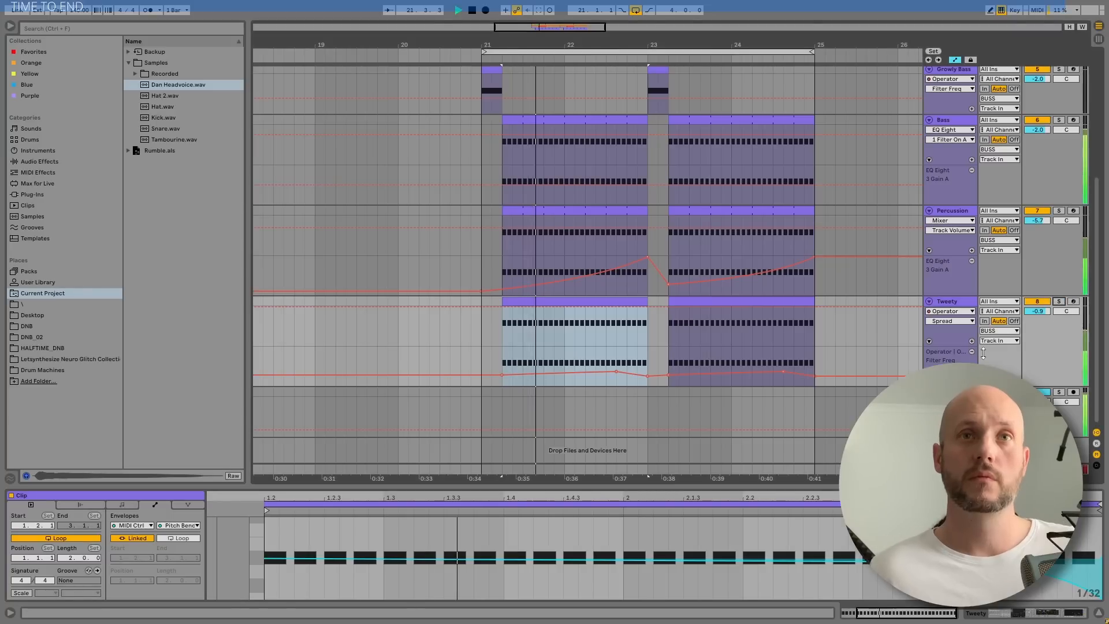
pyautogui.scroll(3, 986, 358)
pyautogui.scroll(3, 985, 359)
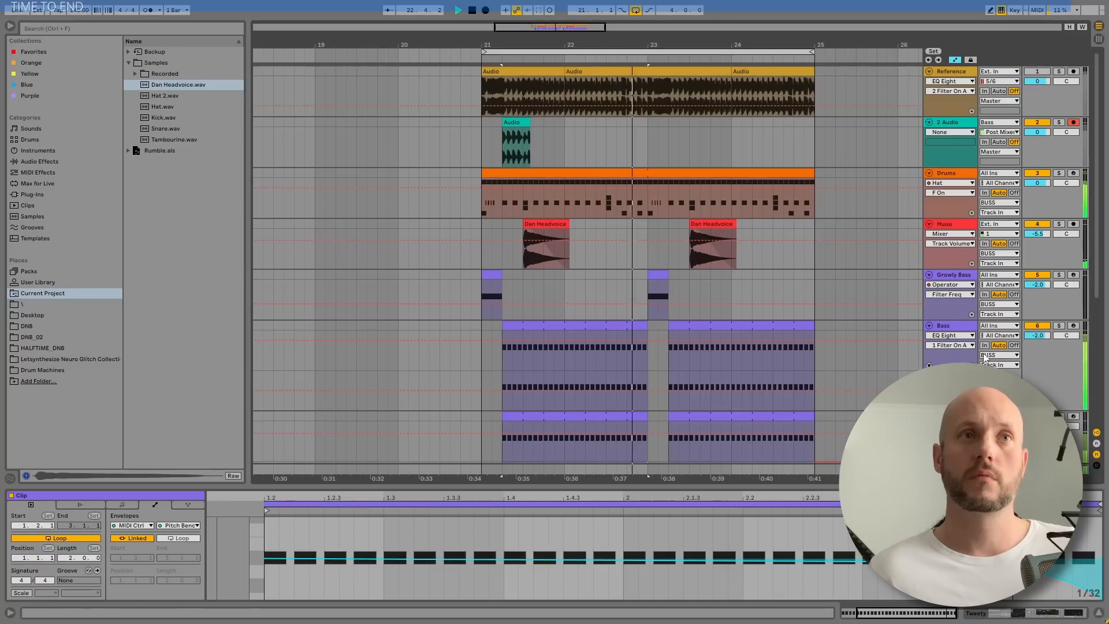
pyautogui.scroll(-1, 971, 330)
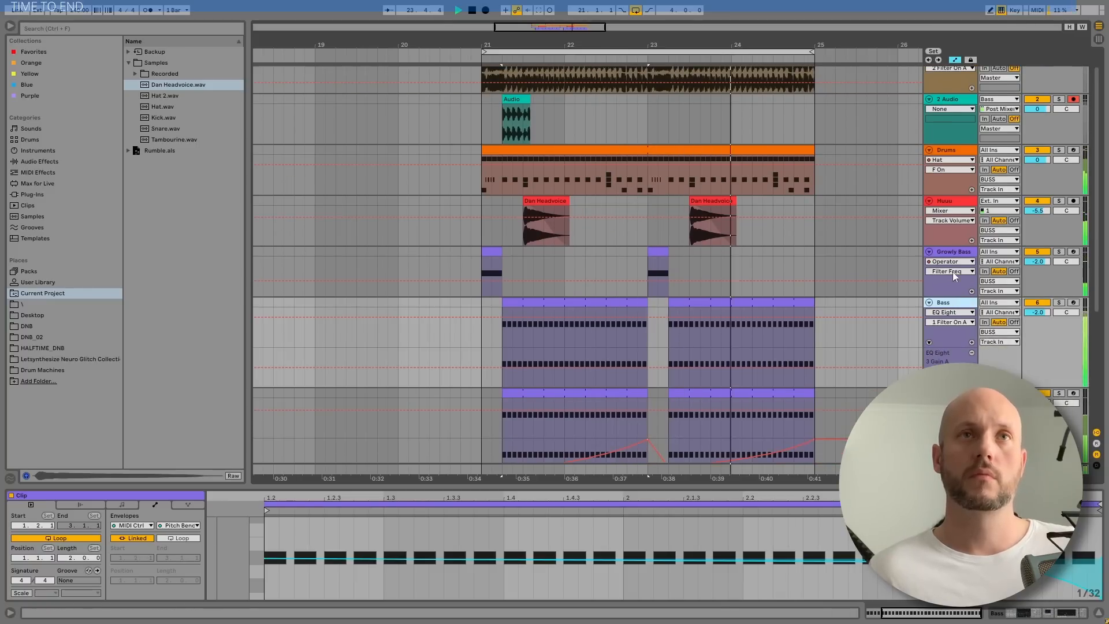
pyautogui.scroll(1, 952, 272)
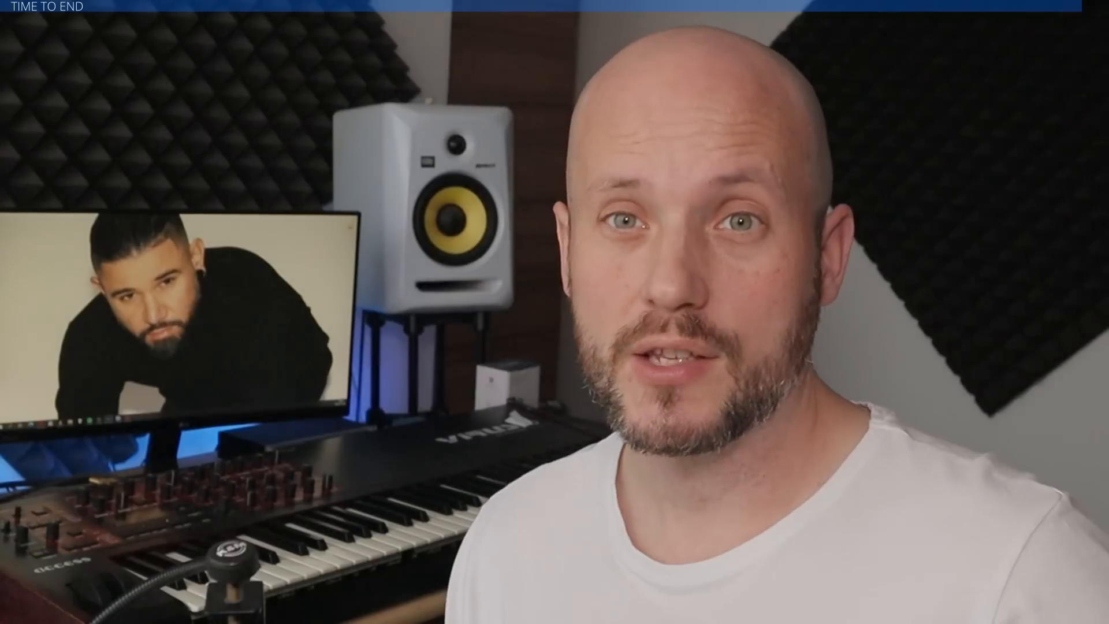